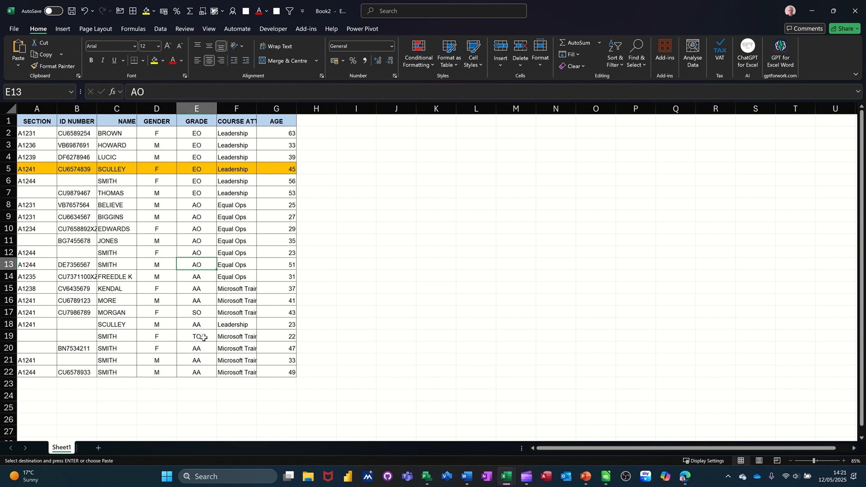
Highlight the SO grade in cell E17 and the TO grade in cell E19 with yellow fill.
{"action": "left_click", "coordinate": [188, 314]}
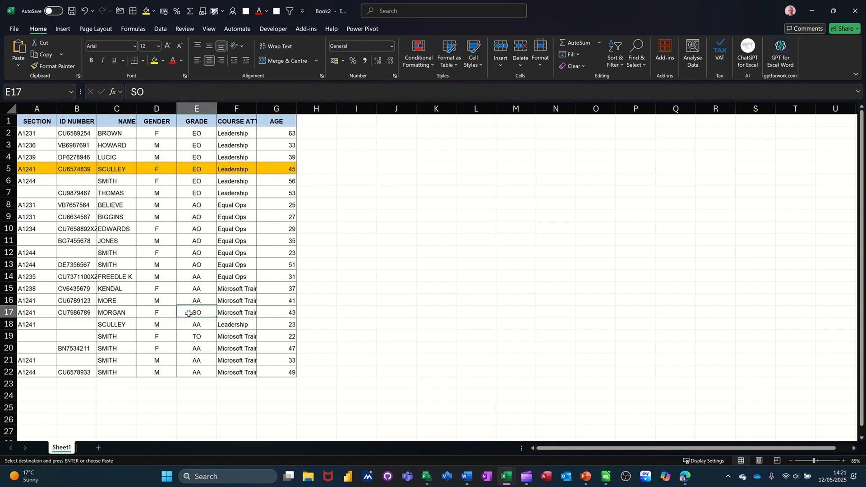
{"action": "left_click", "coordinate": [154, 60]}
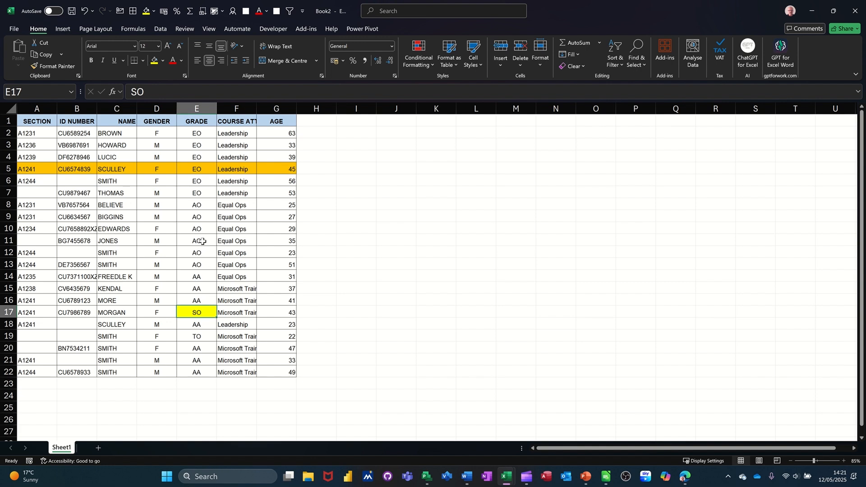
{"action": "left_click", "coordinate": [199, 337]}
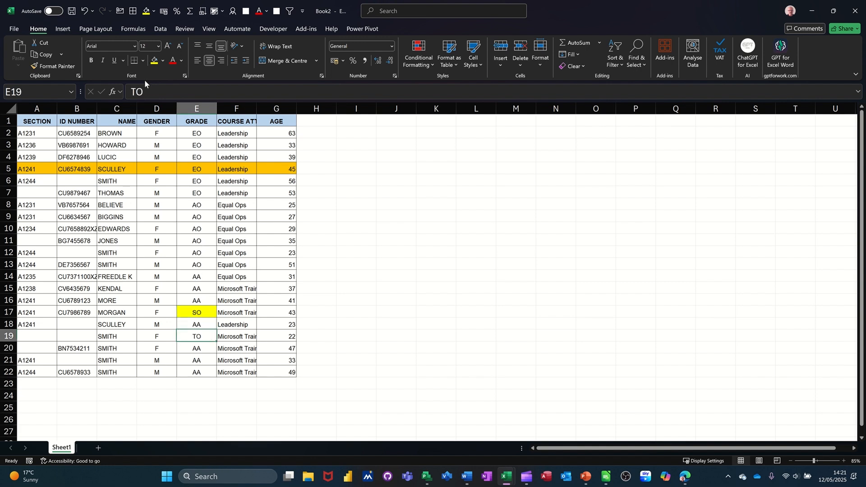
{"action": "left_click", "coordinate": [152, 62]}
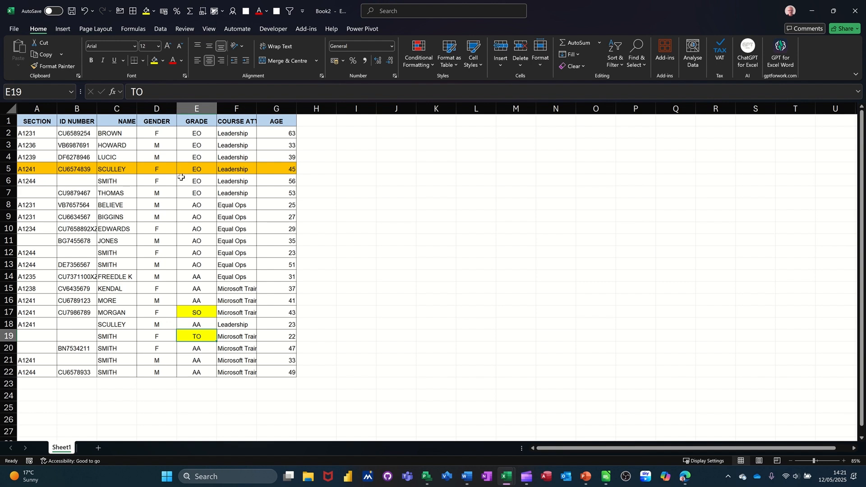
Sort the table by the GRADE column from A to Z, and again from Z to A.
{"action": "left_click", "coordinate": [201, 217]}
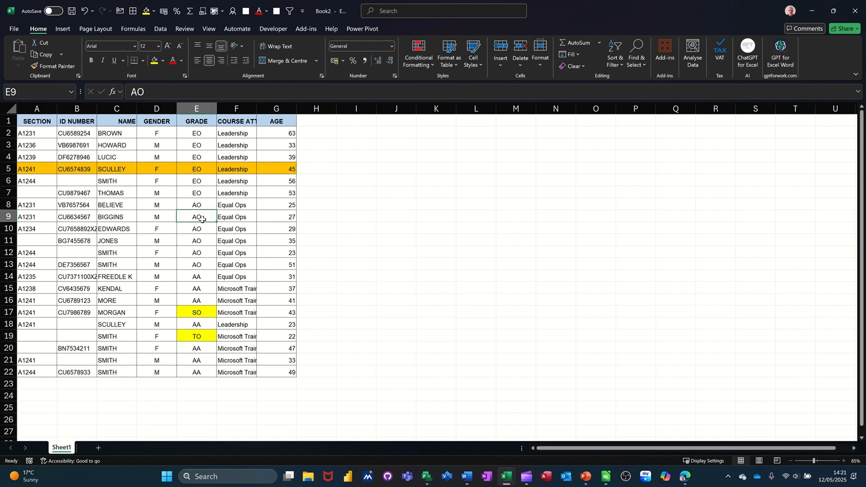
{"action": "left_click", "coordinate": [160, 30]}
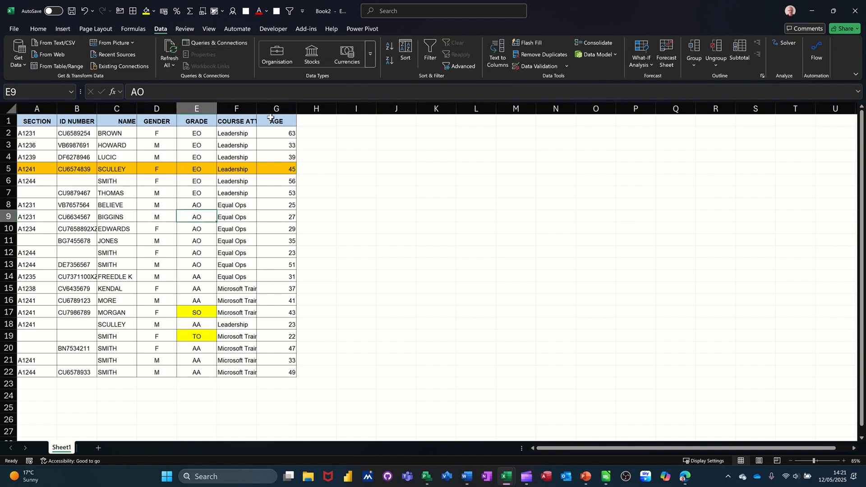
{"action": "left_click", "coordinate": [389, 50]}
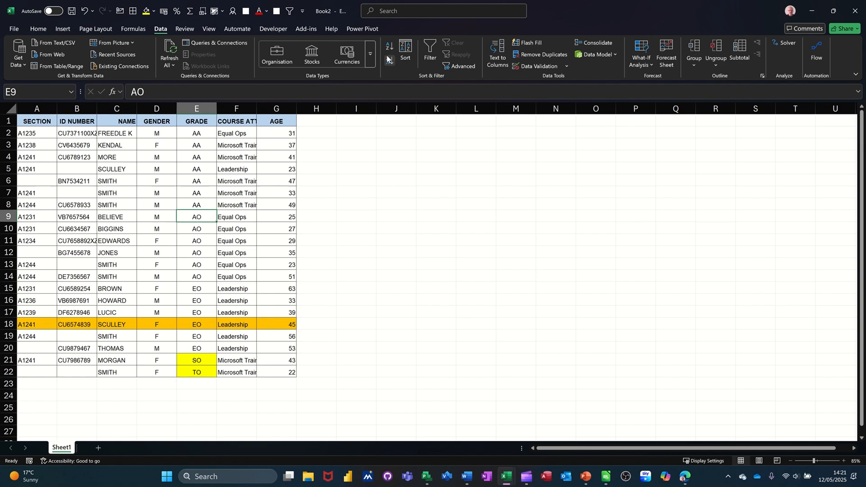
{"action": "left_click", "coordinate": [389, 60]}
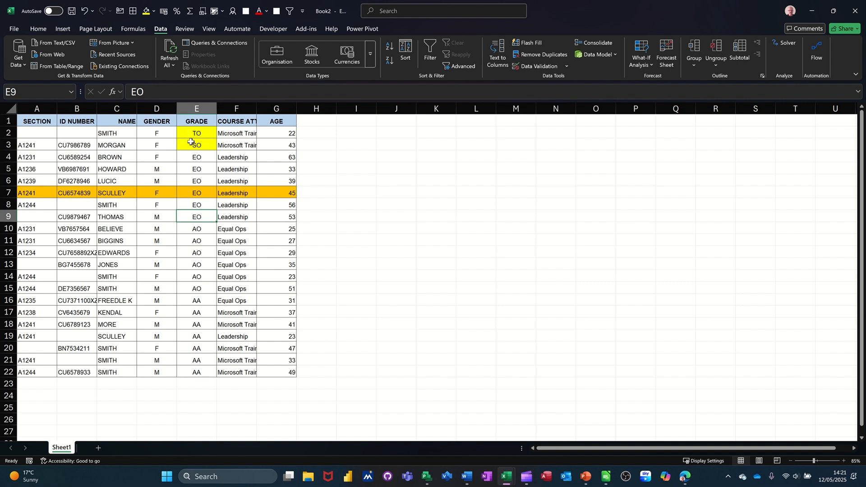
Change the grade in cell E11 to SO and give that cell a yellow fill.
{"action": "left_click", "coordinate": [189, 242]}
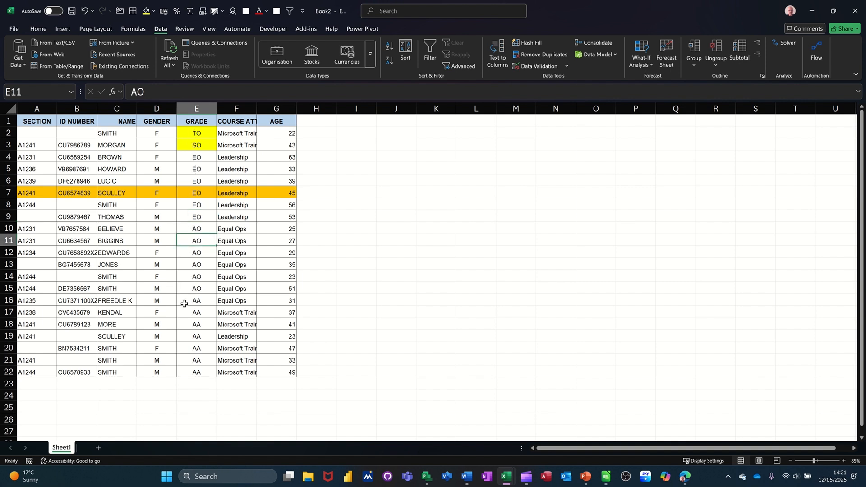
{"action": "type", "text": "S"}
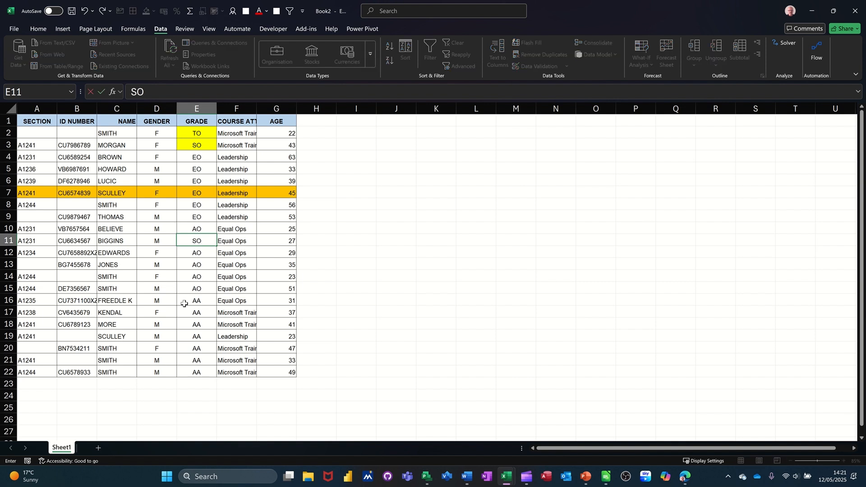
{"action": "left_click", "coordinate": [184, 303]}
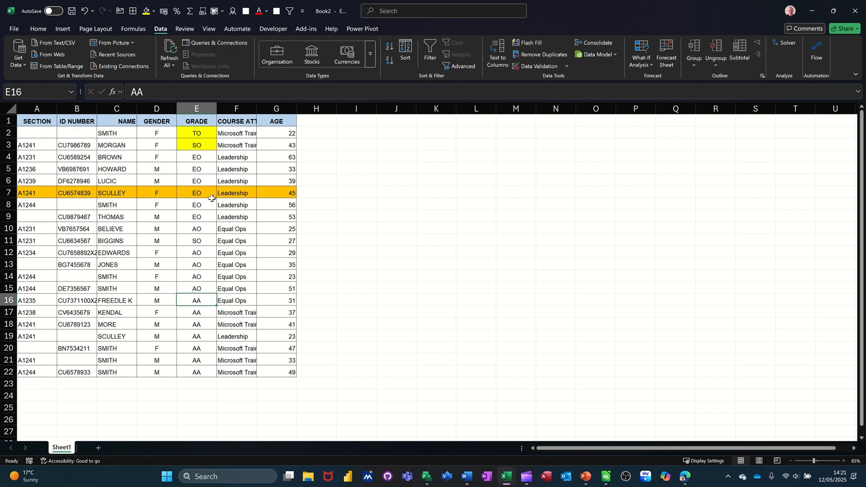
{"action": "left_click", "coordinate": [197, 242]}
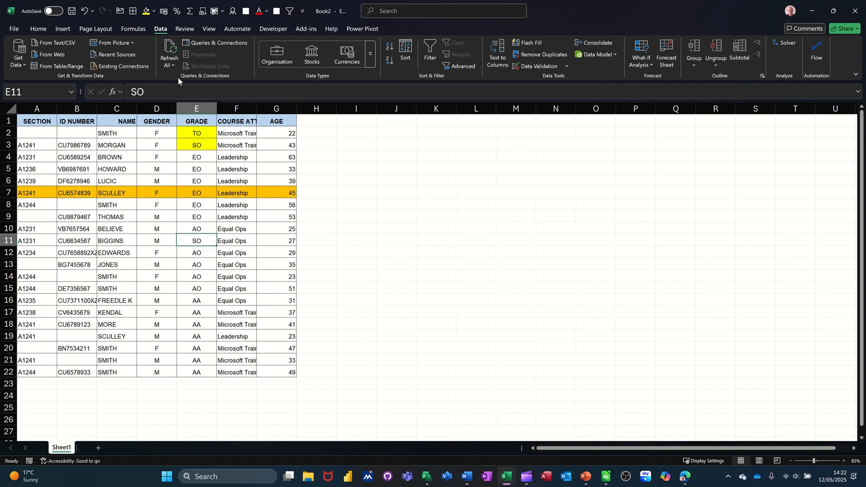
{"action": "left_click", "coordinate": [146, 11]}
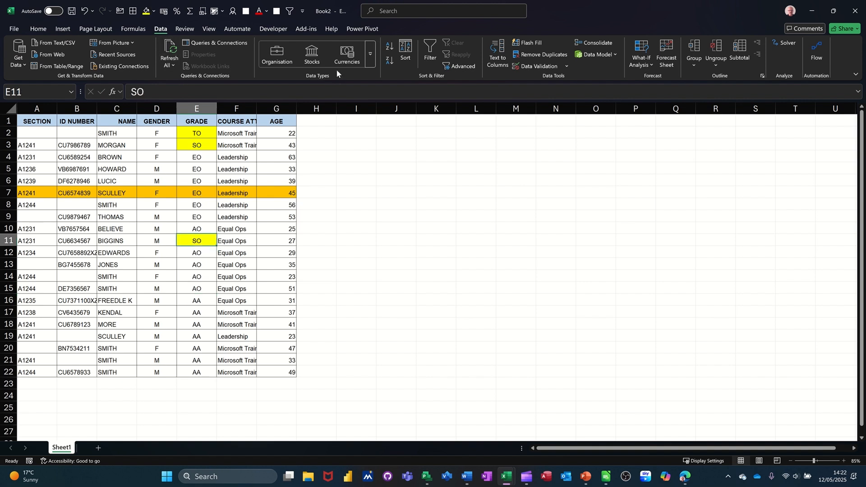
Re-sort the table including the new SO entry by GRADE, in ascending and finally descending order.
{"action": "left_click", "coordinate": [388, 47]}
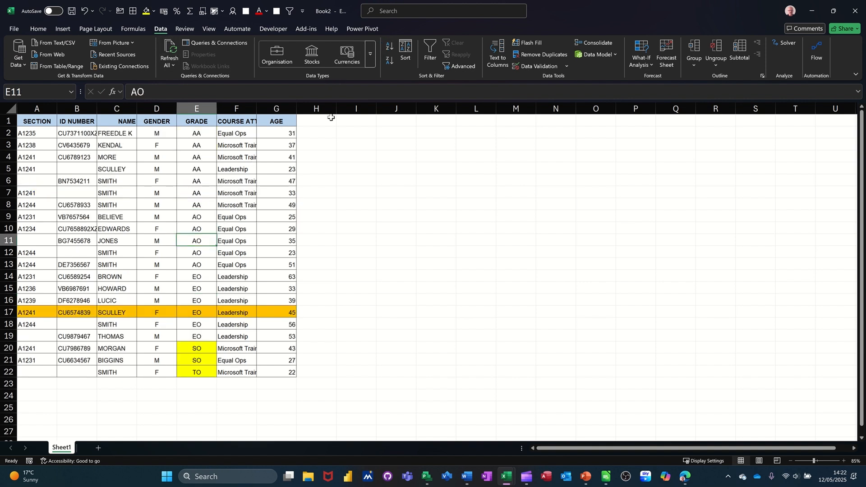
{"action": "left_click", "coordinate": [389, 60]}
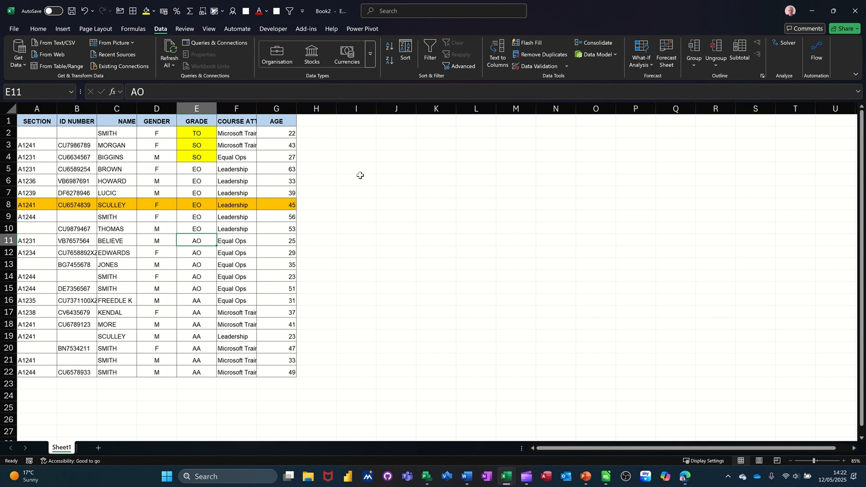
{"action": "left_click", "coordinate": [362, 122]}
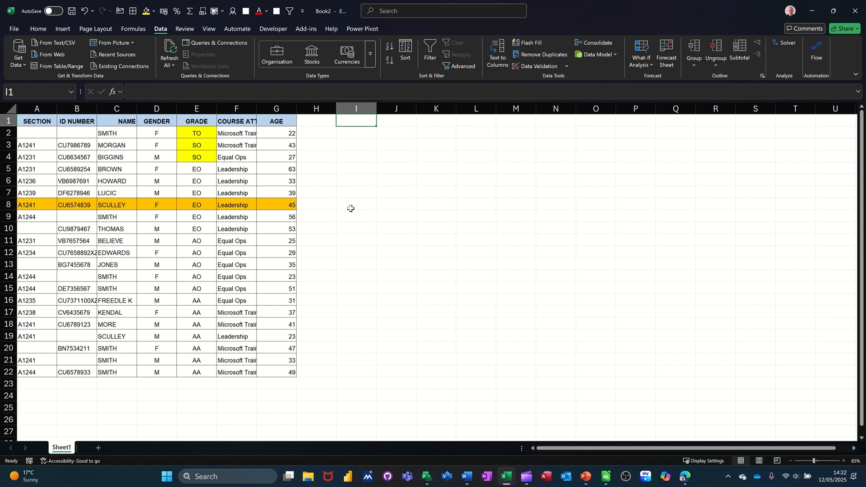
{"action": "type", "text": "SO"}
{"action": "key", "text": "Return"}
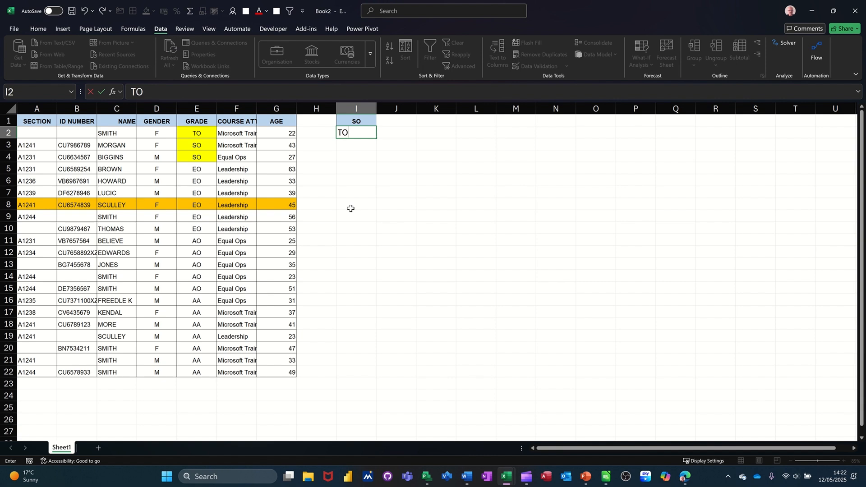
{"action": "key", "text": "Return"}
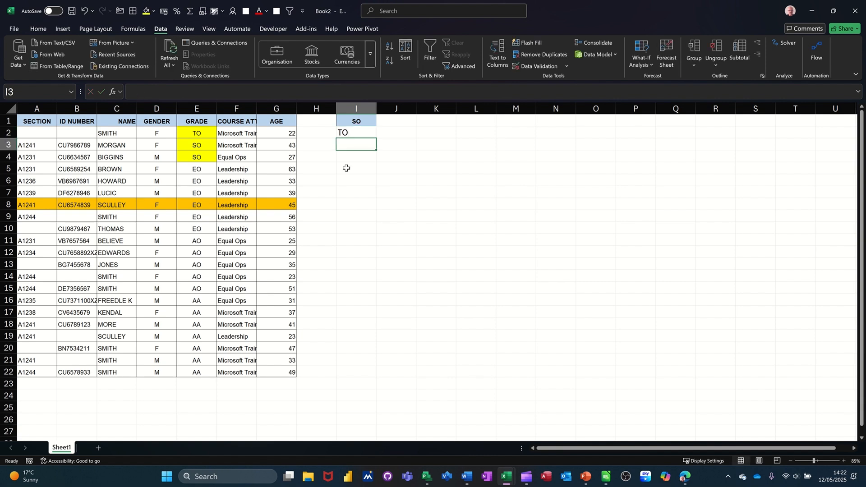
{"action": "left_click_drag", "start_coordinate": [352, 120], "coordinate": [354, 131]}
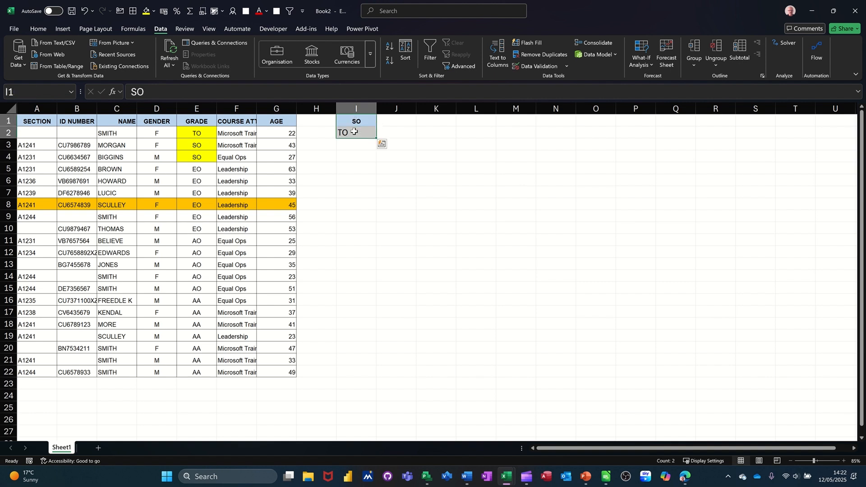
{"action": "key", "text": "Delete"}
Enter the grade order SO, TO, EO, AO, AA down cells K3 to K7.
{"action": "left_click", "coordinate": [438, 144]}
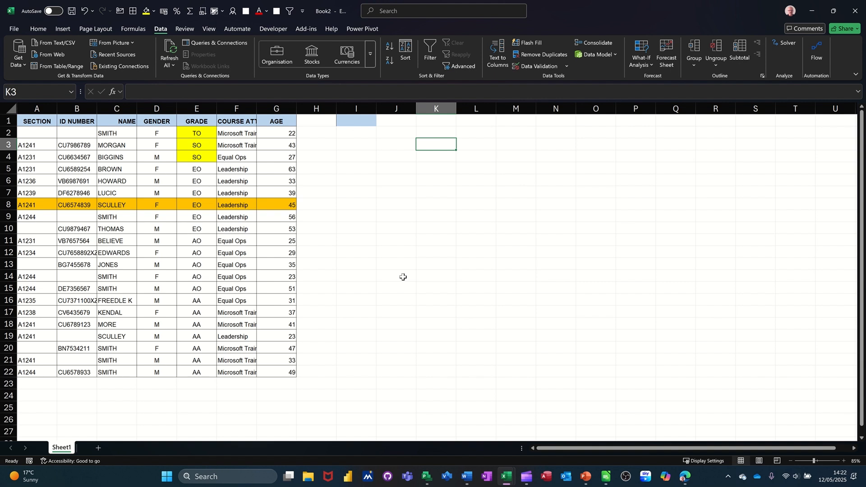
{"action": "type", "text": "SO"}
{"action": "key", "text": "Return"}
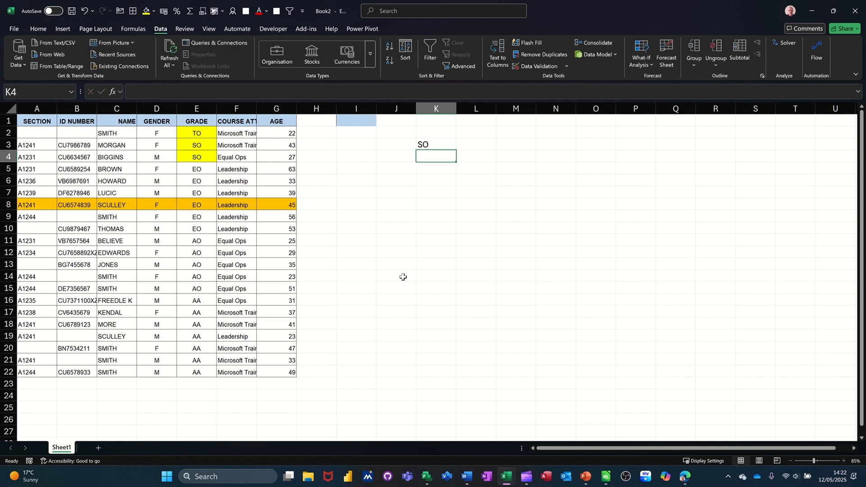
{"action": "type", "text": "TO"}
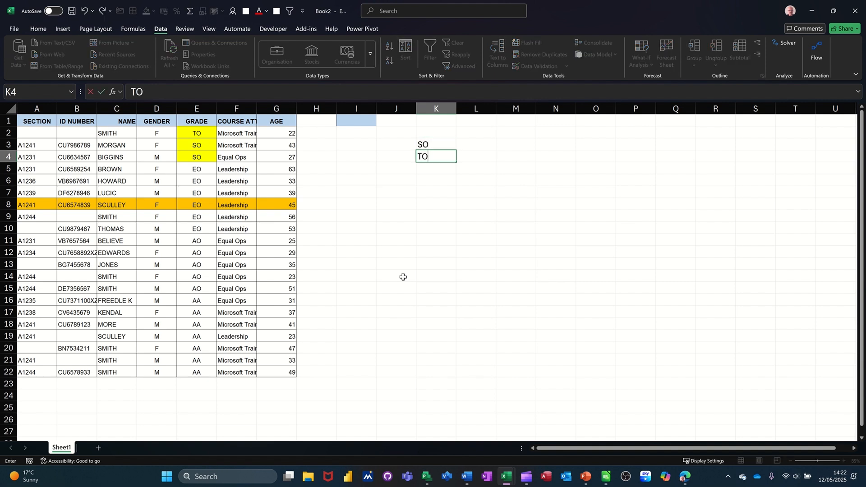
{"action": "key", "text": "Return"}
{"action": "type", "text": "EO"}
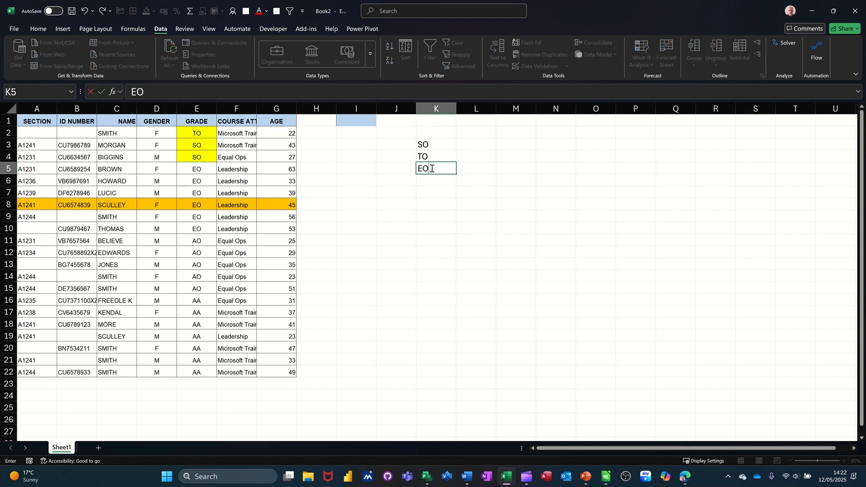
{"action": "key", "text": "Return"}
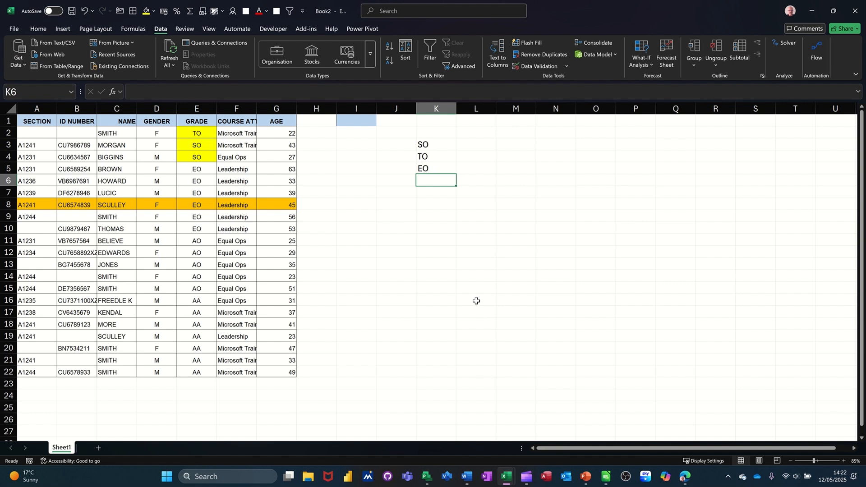
{"action": "type", "text": "AO"}
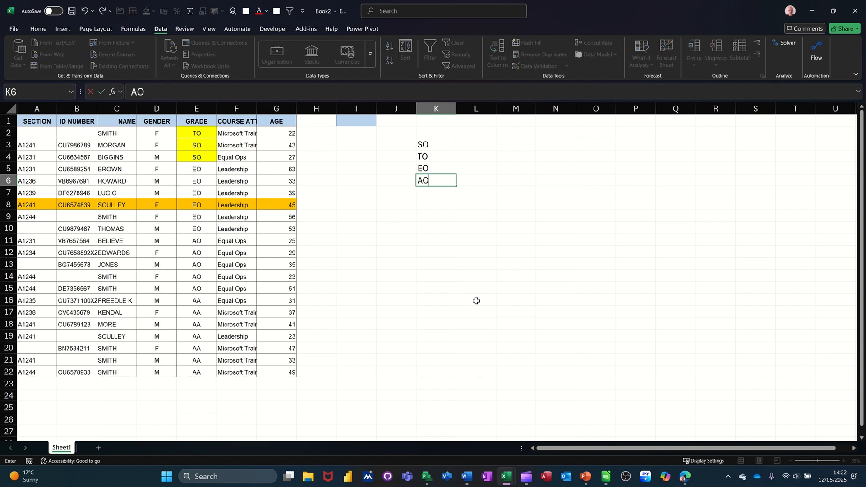
{"action": "key", "text": "Return"}
{"action": "type", "text": "AA"}
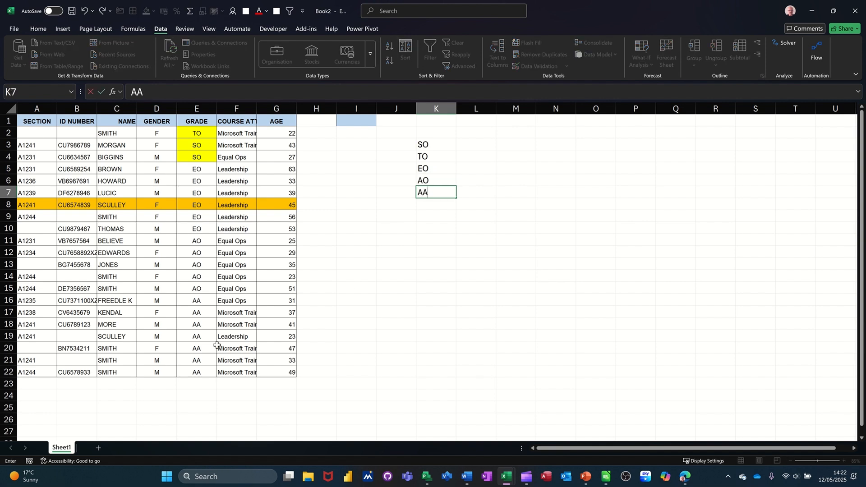
{"action": "left_click", "coordinate": [441, 265]}
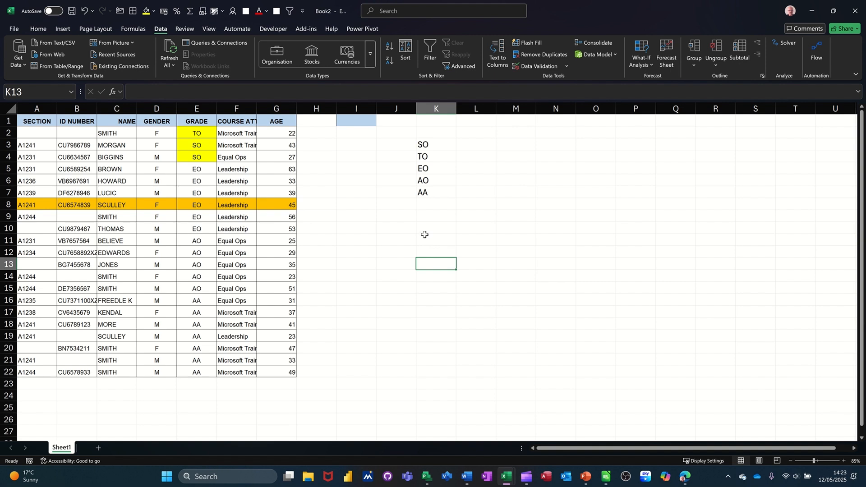
Select the grade list in K3:K7 and run a spell check on it.
{"action": "left_click_drag", "start_coordinate": [426, 145], "coordinate": [435, 191]}
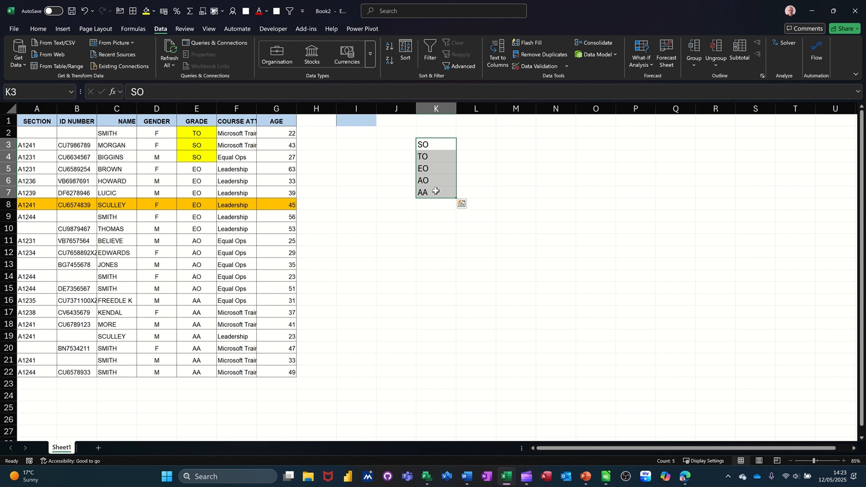
{"action": "key", "text": "F7"}
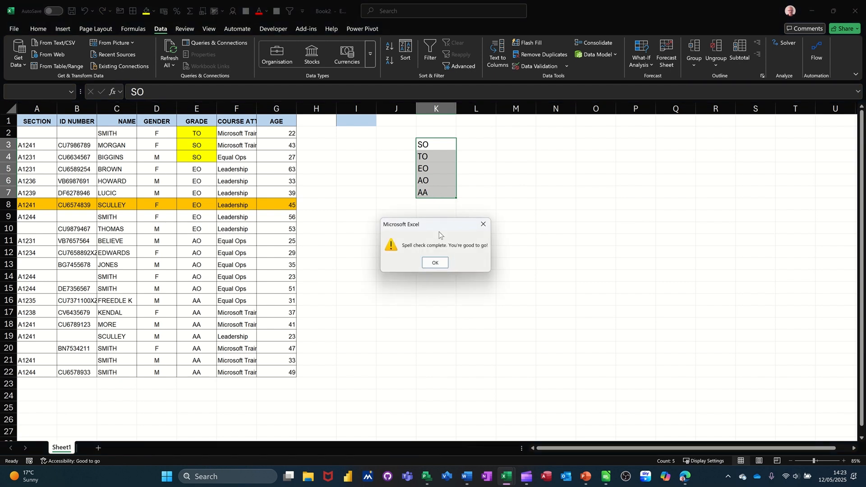
{"action": "left_click", "coordinate": [434, 262]}
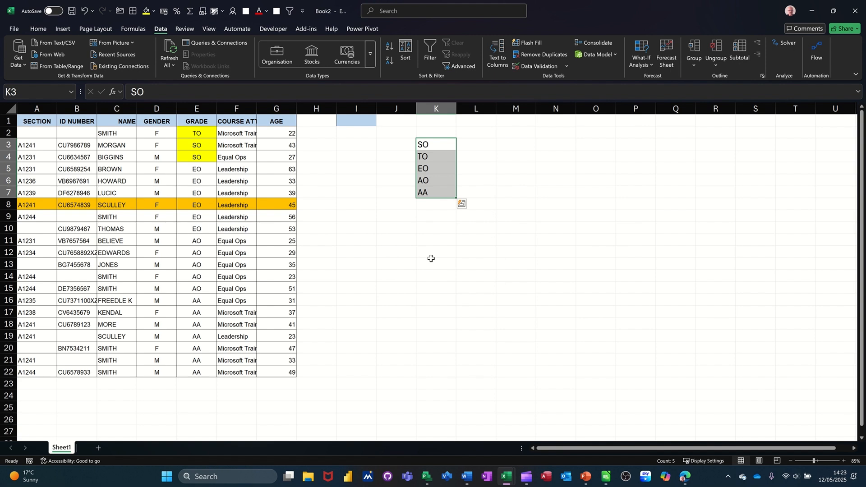
Import K3:K7 as a custom list in the advanced options and clear the grade entries from those cells.
{"action": "left_click", "coordinate": [15, 29]}
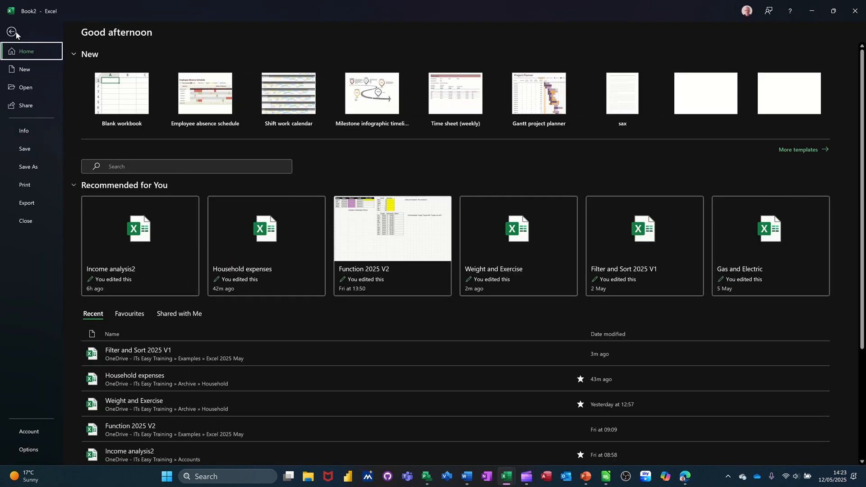
{"action": "left_click", "coordinate": [26, 450]}
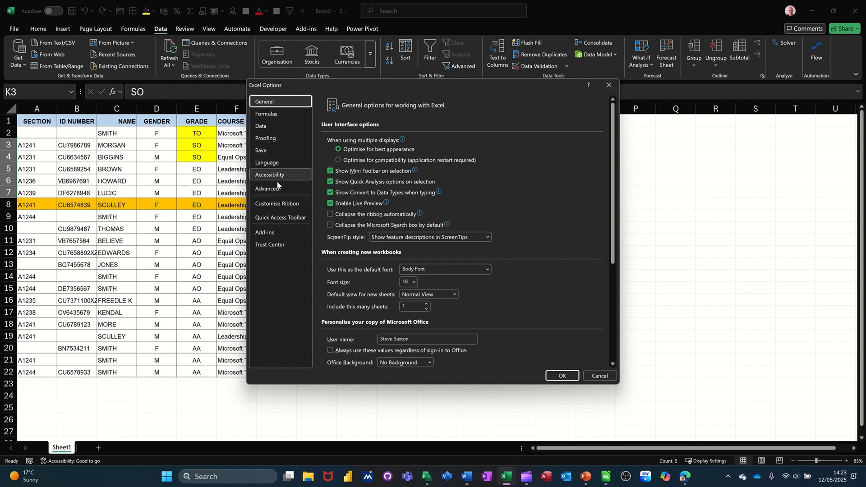
{"action": "left_click", "coordinate": [266, 189]}
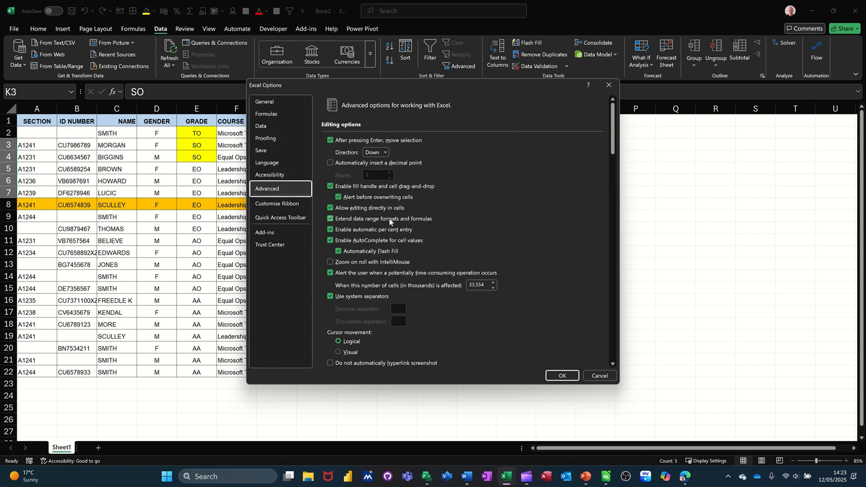
{"action": "left_click_drag", "start_coordinate": [612, 131], "coordinate": [615, 343]}
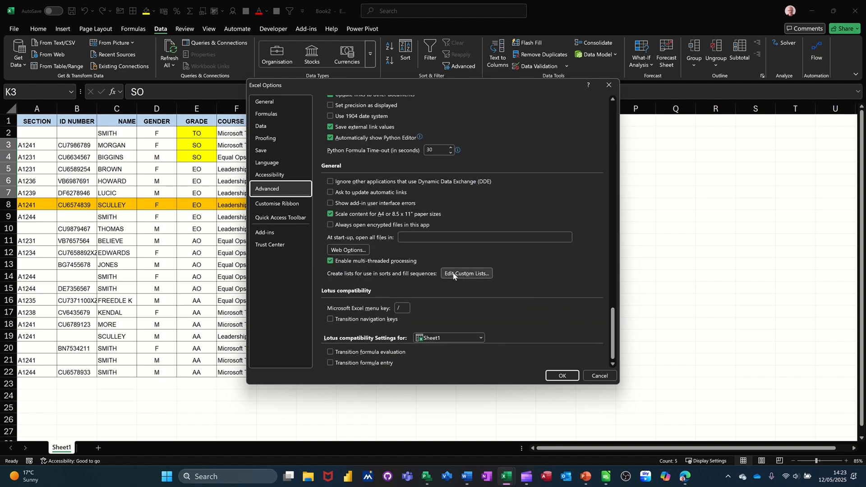
{"action": "left_click", "coordinate": [453, 274]}
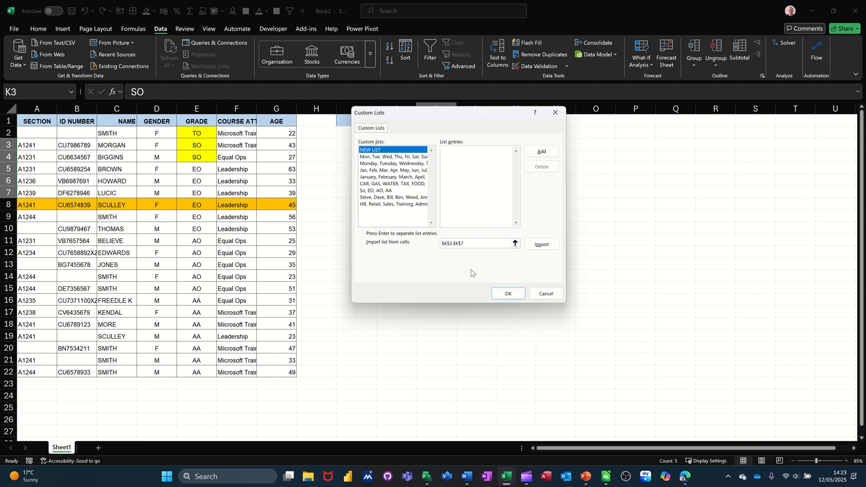
{"action": "left_click", "coordinate": [541, 244]}
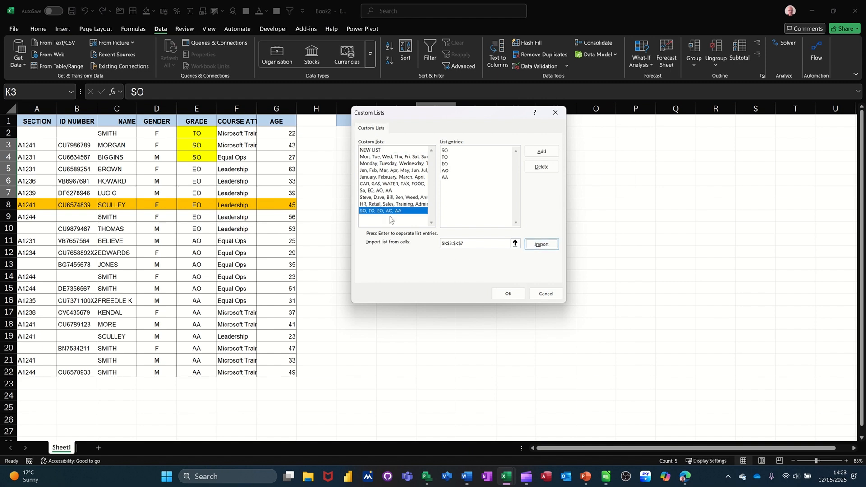
{"action": "left_click", "coordinate": [507, 294]}
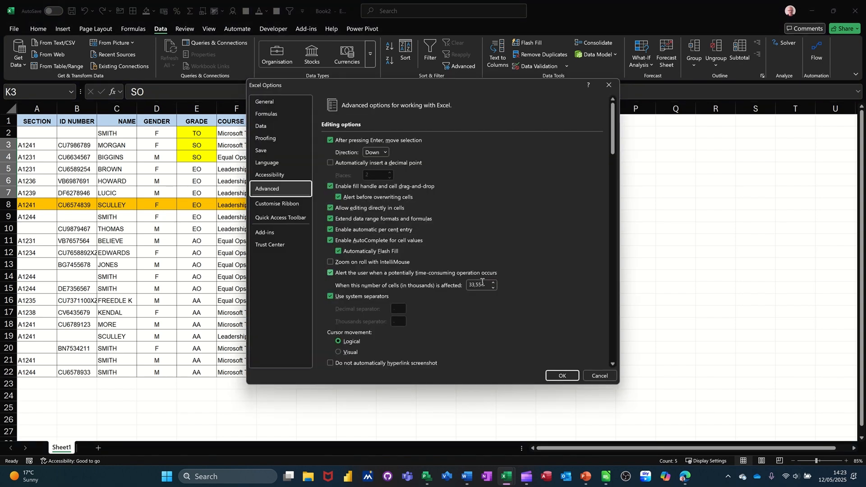
{"action": "left_click", "coordinate": [561, 375]}
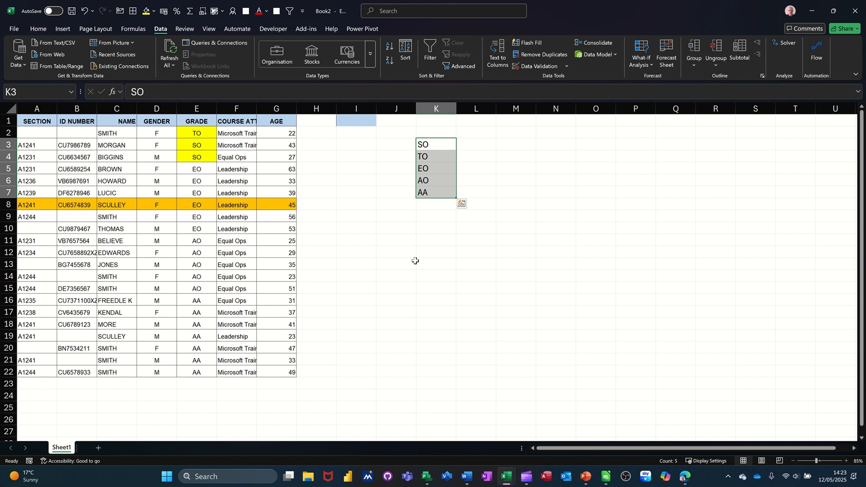
{"action": "key", "text": "Delete"}
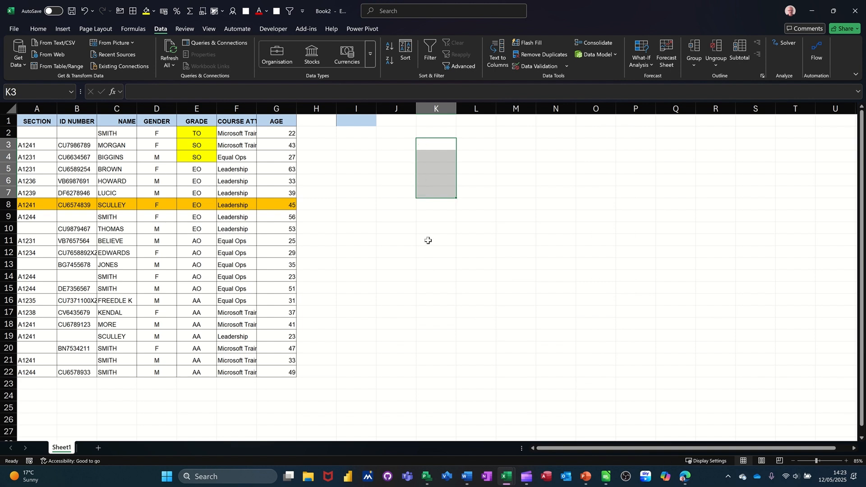
Sort the staff table by GRADE using the custom list order SO, TO, EO, AO, AA.
{"action": "left_click", "coordinate": [200, 168]}
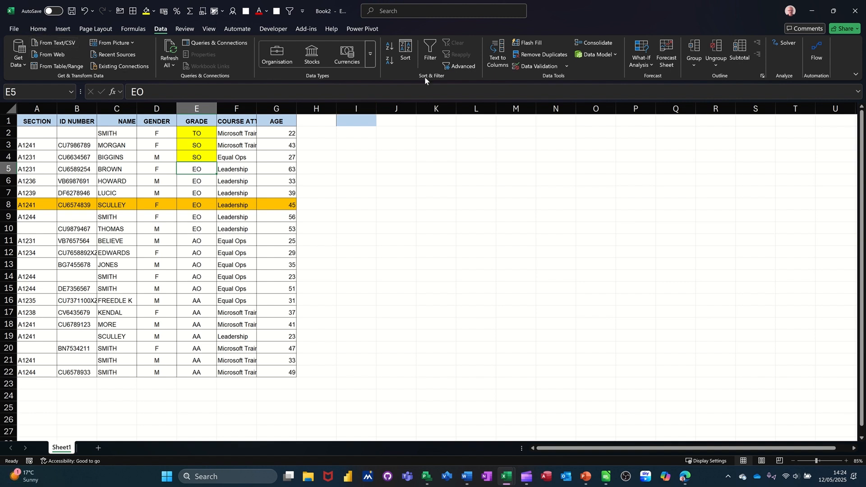
{"action": "left_click", "coordinate": [406, 51]}
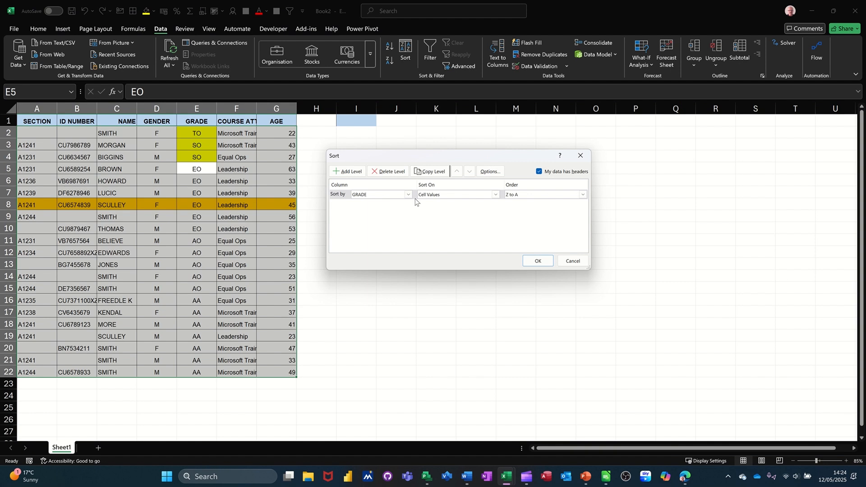
{"action": "left_click", "coordinate": [534, 195]}
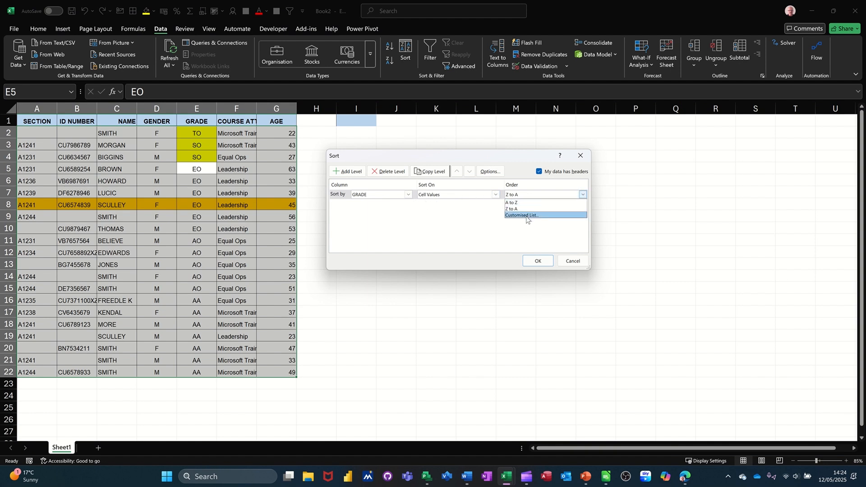
{"action": "left_click", "coordinate": [527, 216]}
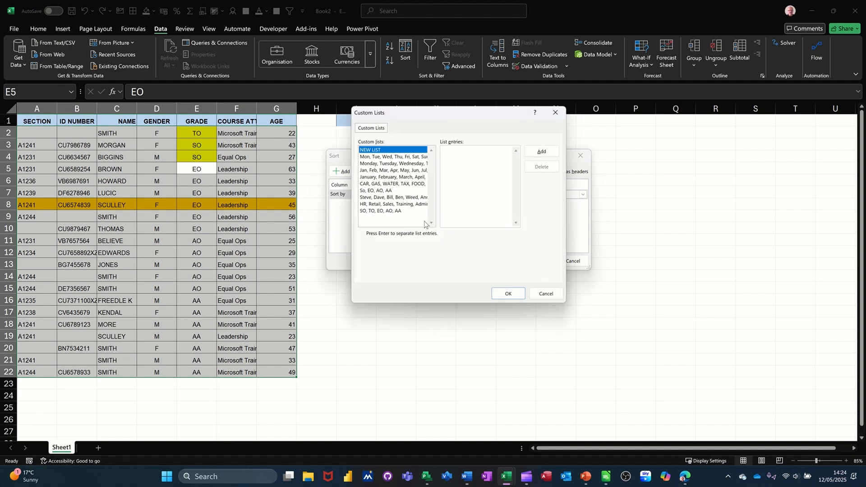
{"action": "left_click", "coordinate": [378, 211]}
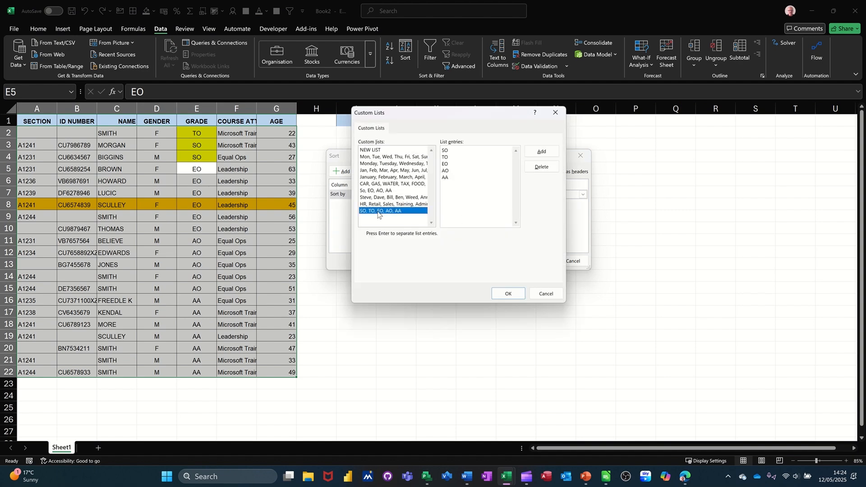
{"action": "left_click", "coordinate": [506, 294]}
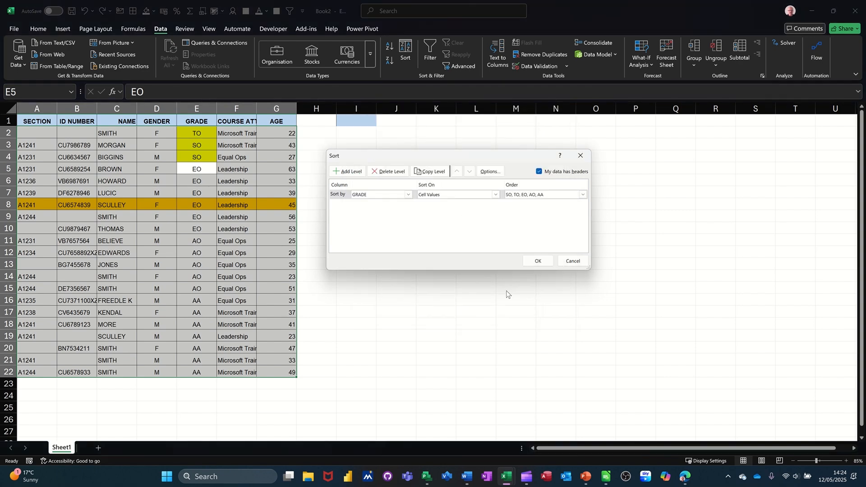
{"action": "left_click", "coordinate": [535, 261]}
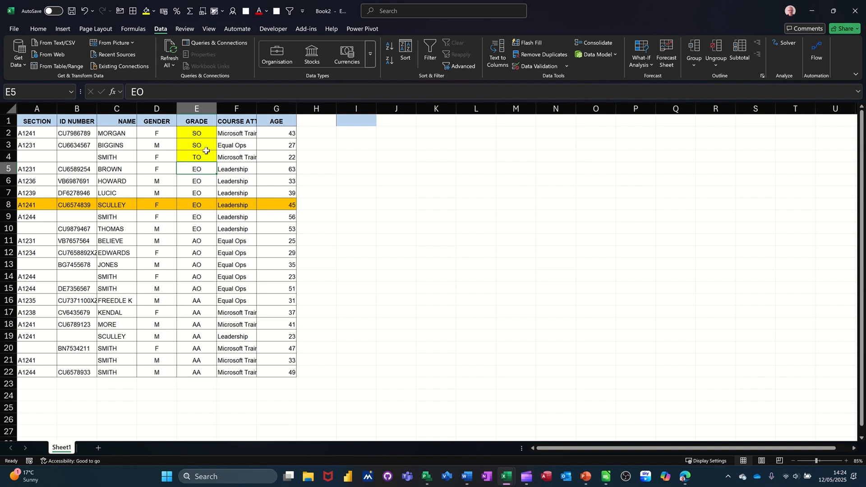
Copy the grades in E2:E16 and paste them into cell A1 of a new workbook.
{"action": "left_click_drag", "start_coordinate": [192, 134], "coordinate": [189, 301]}
{"action": "key", "text": "ctrl+c"}
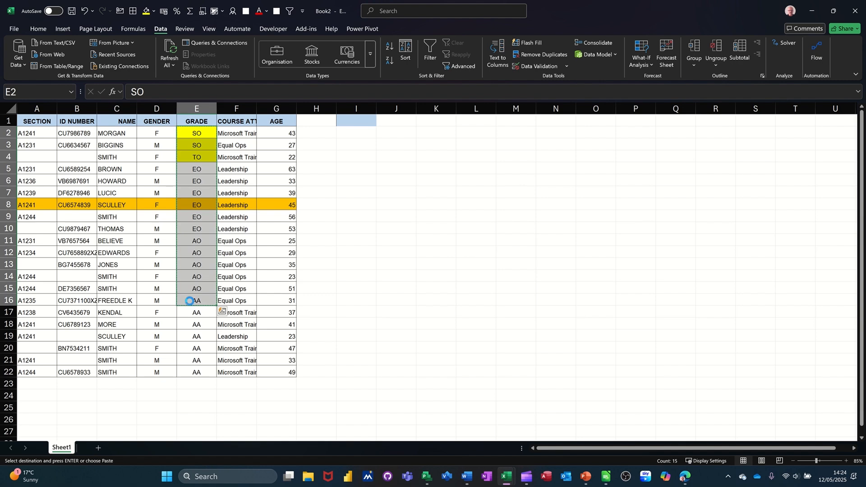
{"action": "key", "text": "ctrl+n"}
{"action": "key", "text": "ctrl+v"}
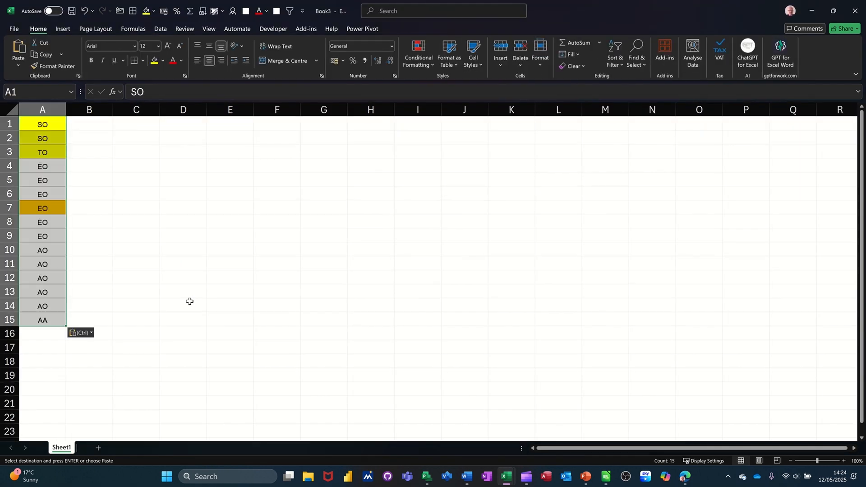
Sort the pasted grades in column A in ascending alphabetical order.
{"action": "left_click", "coordinate": [57, 180]}
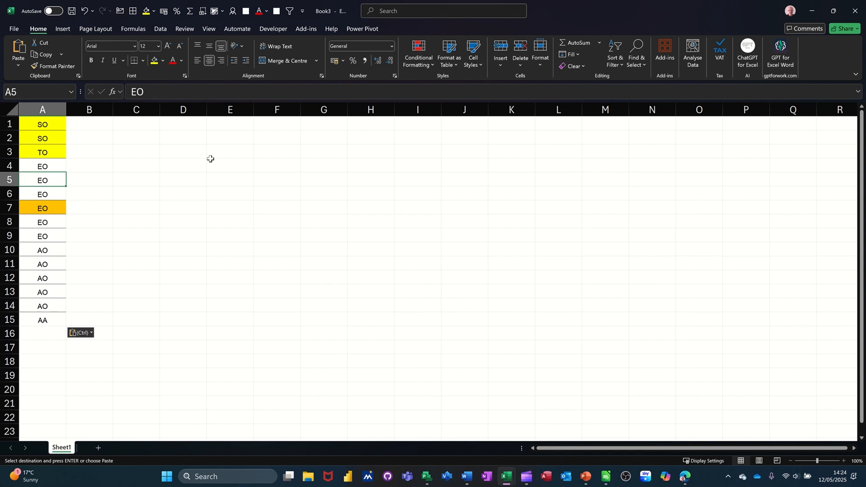
{"action": "left_click", "coordinate": [160, 29]}
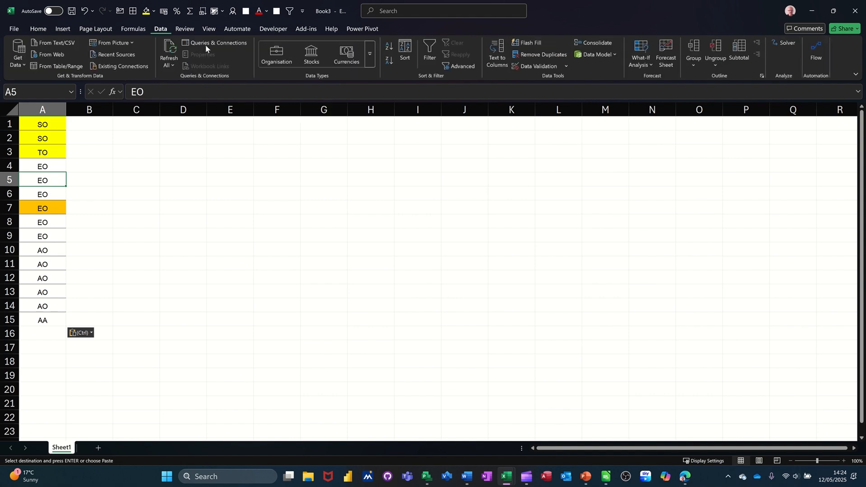
{"action": "left_click", "coordinate": [389, 46]}
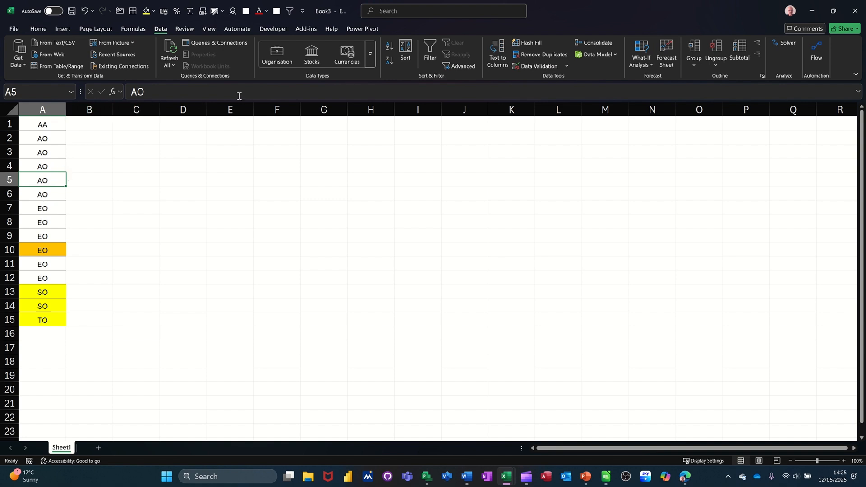
Sort column A of the new workbook by the custom list SO, TO, EO, AO, AA.
{"action": "left_click", "coordinate": [405, 50]}
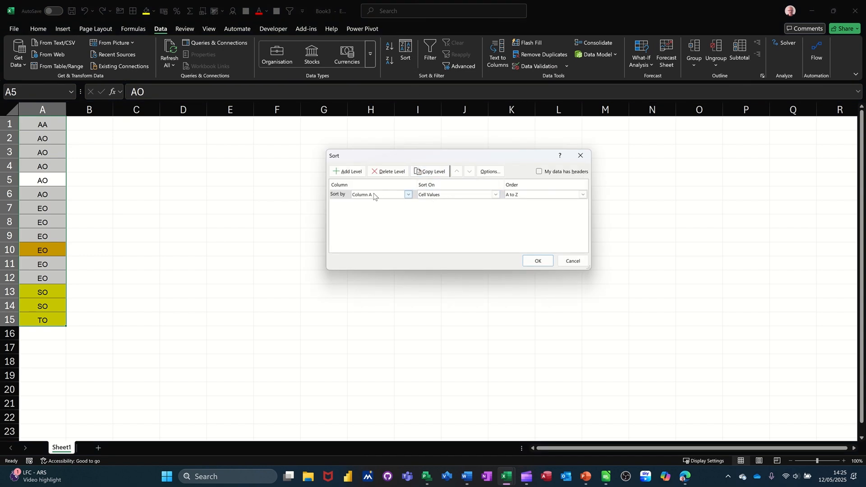
{"action": "left_click", "coordinate": [535, 197]}
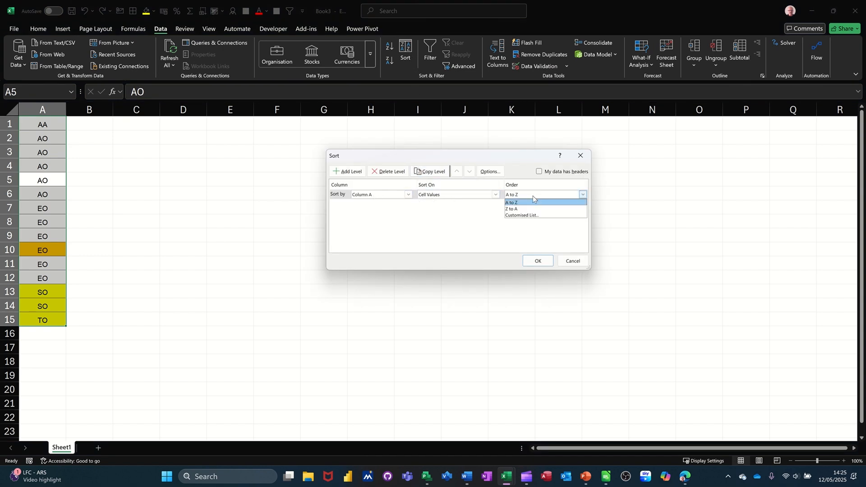
{"action": "left_click", "coordinate": [519, 216]}
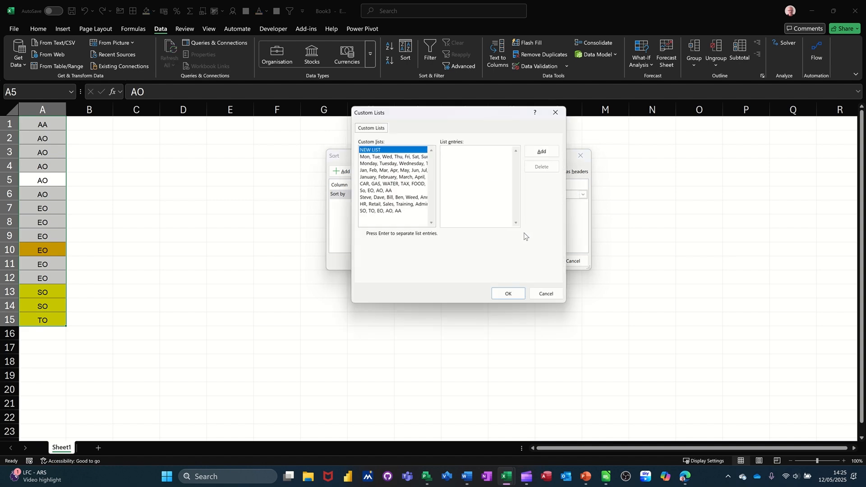
{"action": "left_click", "coordinate": [378, 210]}
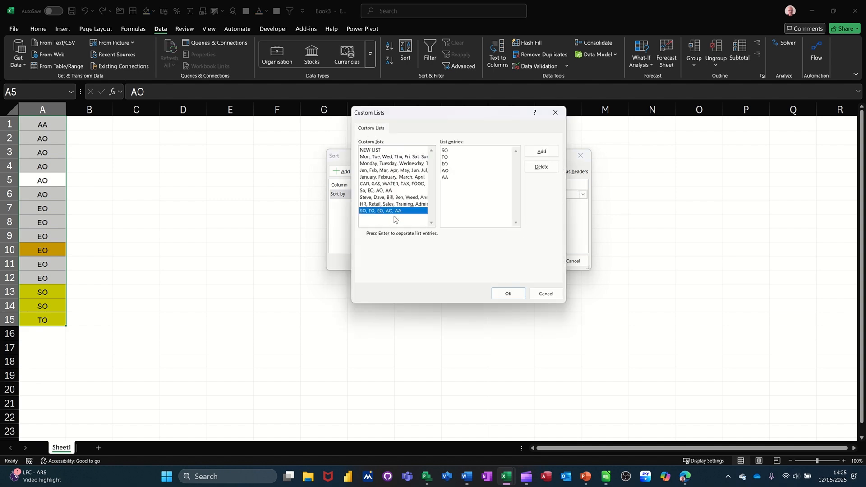
{"action": "left_click", "coordinate": [507, 294]}
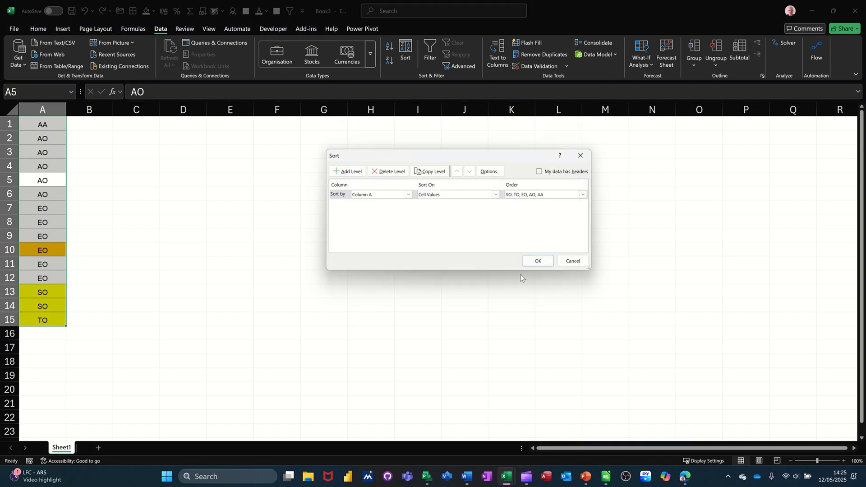
{"action": "left_click", "coordinate": [530, 264]}
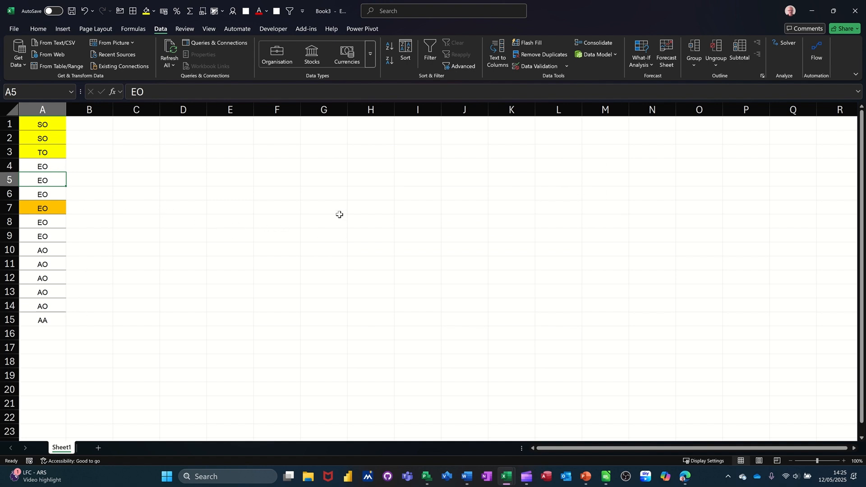
Close the new workbook without saving its changes.
{"action": "left_click", "coordinate": [328, 184]}
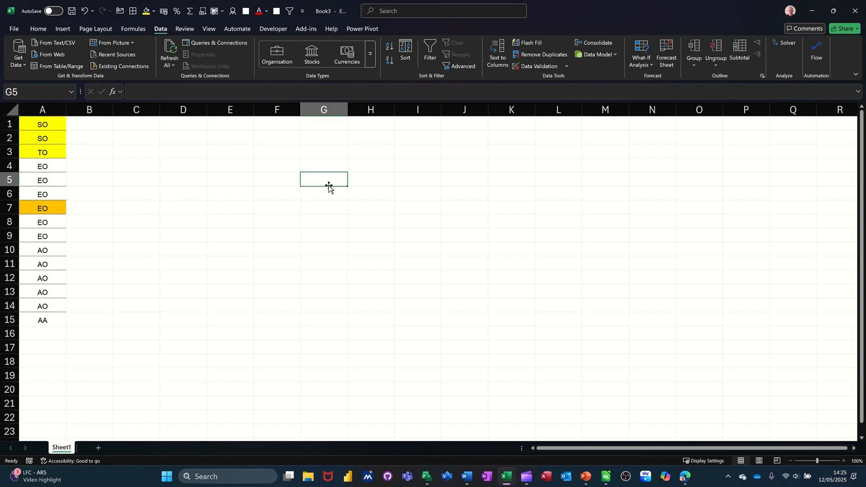
{"action": "key", "text": "alt+F4"}
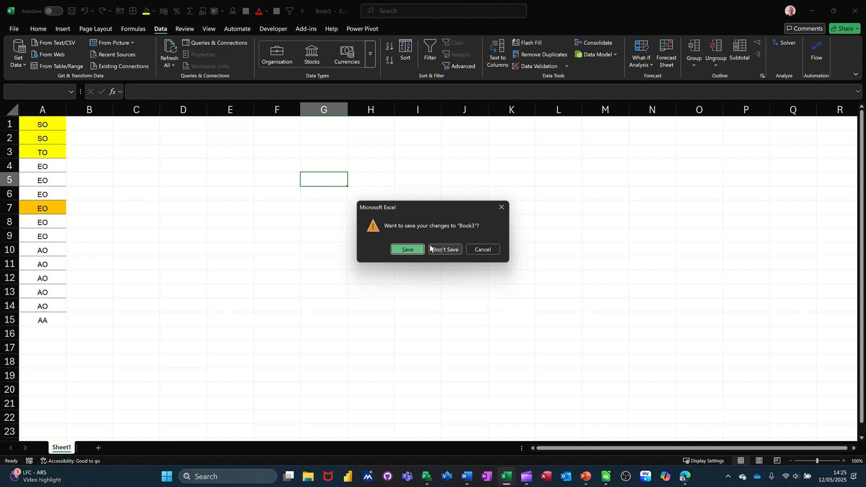
{"action": "left_click", "coordinate": [445, 249]}
Copy the Microsoft Training entry from F2 to J3 and autofit the width of column J.
{"action": "left_click", "coordinate": [181, 193]}
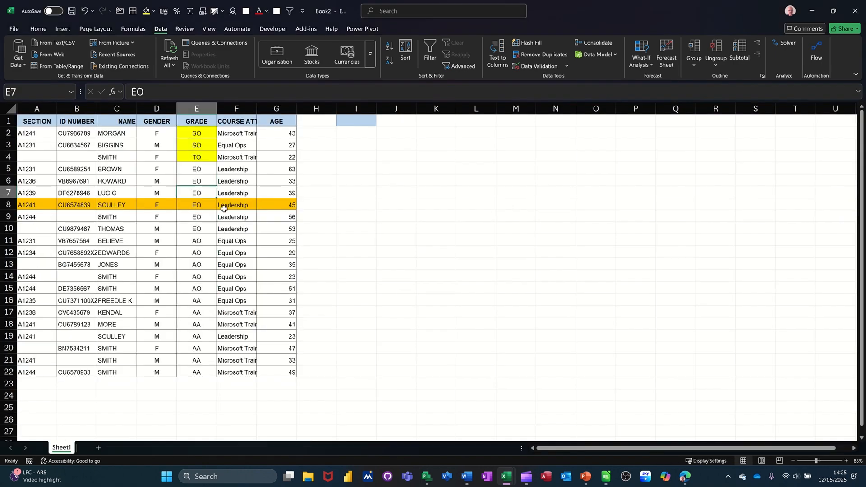
{"action": "left_click_drag", "start_coordinate": [238, 133], "coordinate": [234, 170]}
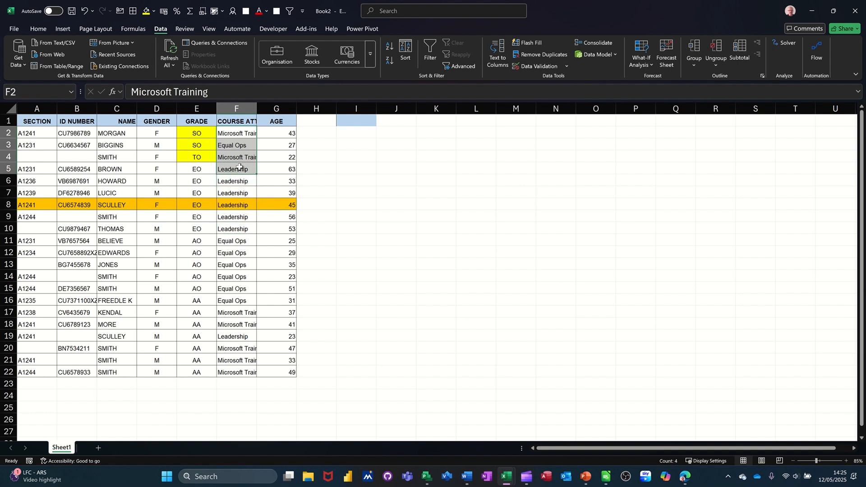
{"action": "left_click", "coordinate": [237, 135]}
{"action": "left_click_drag", "start_coordinate": [238, 139], "coordinate": [406, 145]}
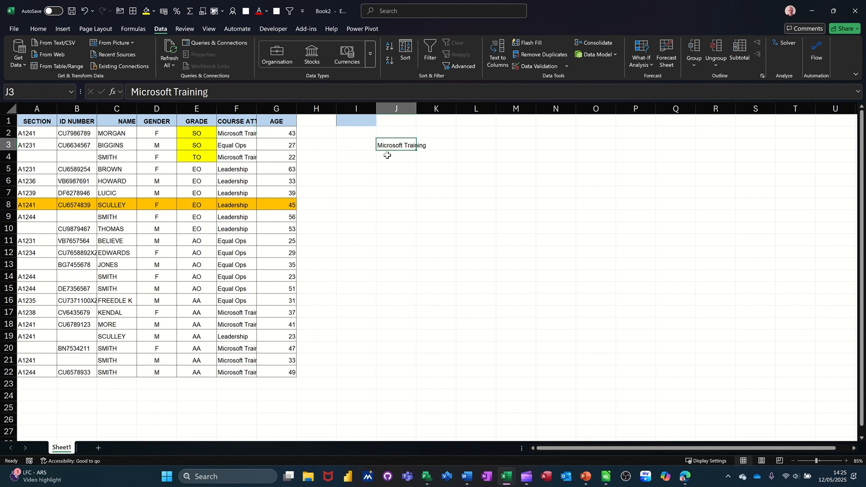
{"action": "double_click", "coordinate": [416, 113]}
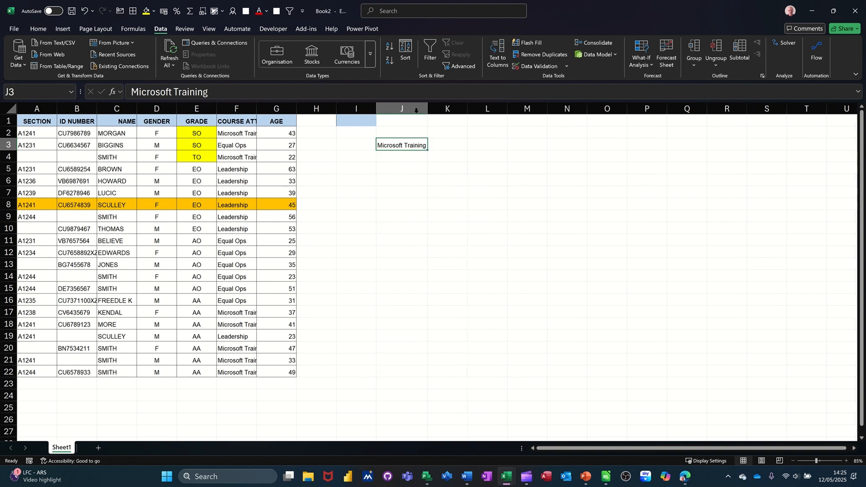
Copy the Leadership entry from F5 to J2 and the Equal Ops entry from F11 to J4.
{"action": "left_click", "coordinate": [238, 170]}
{"action": "left_click_drag", "start_coordinate": [240, 175], "coordinate": [405, 138]}
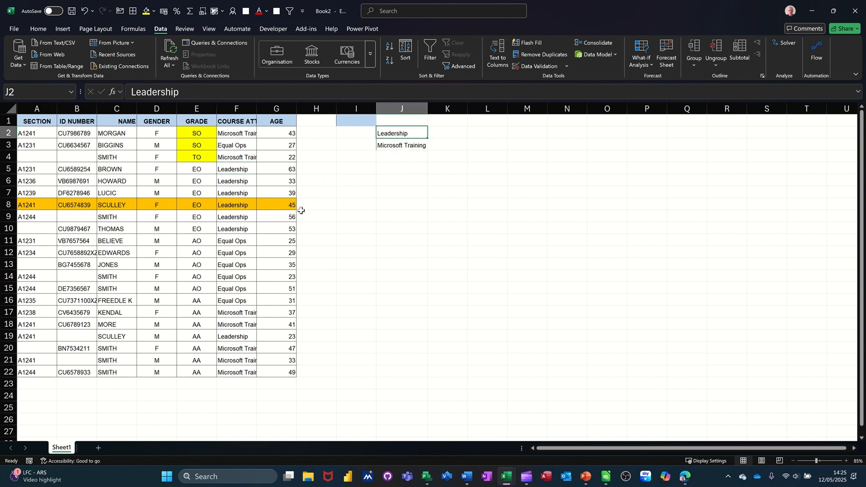
{"action": "left_click", "coordinate": [240, 246]}
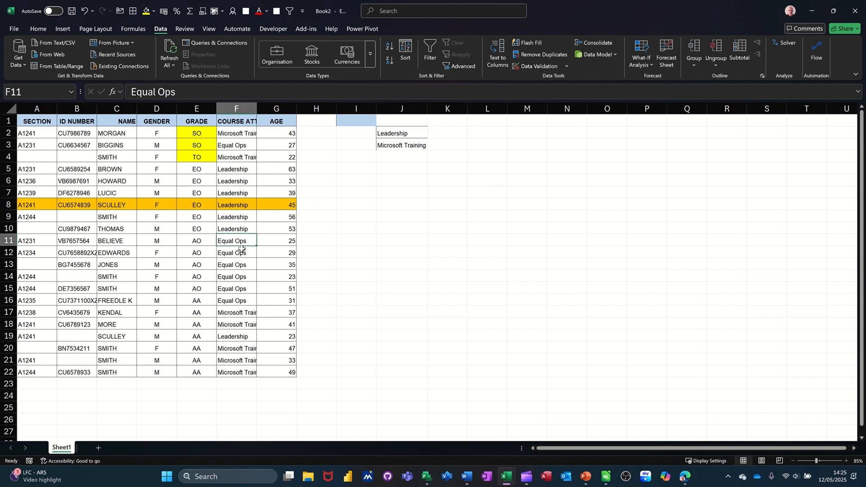
{"action": "left_click_drag", "start_coordinate": [239, 246], "coordinate": [396, 158]}
{"action": "left_click", "coordinate": [444, 216]}
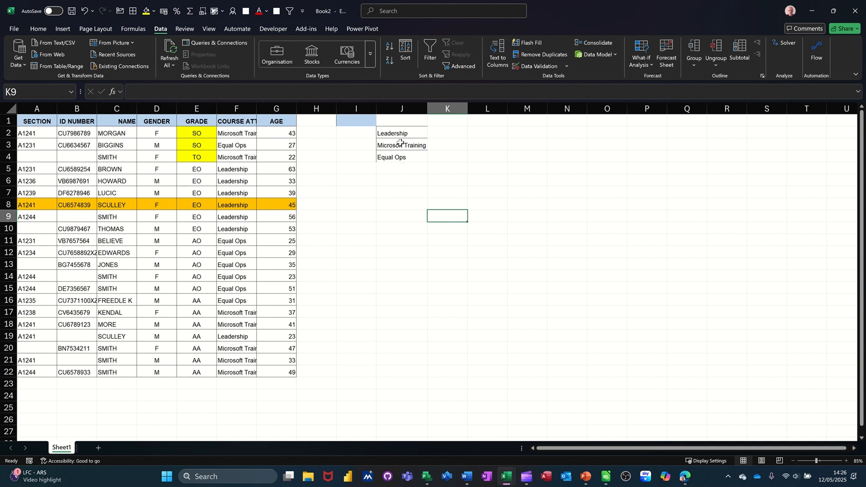
Select the course names in J2:J4 and run a spelling check on them.
{"action": "left_click_drag", "start_coordinate": [399, 134], "coordinate": [397, 159]}
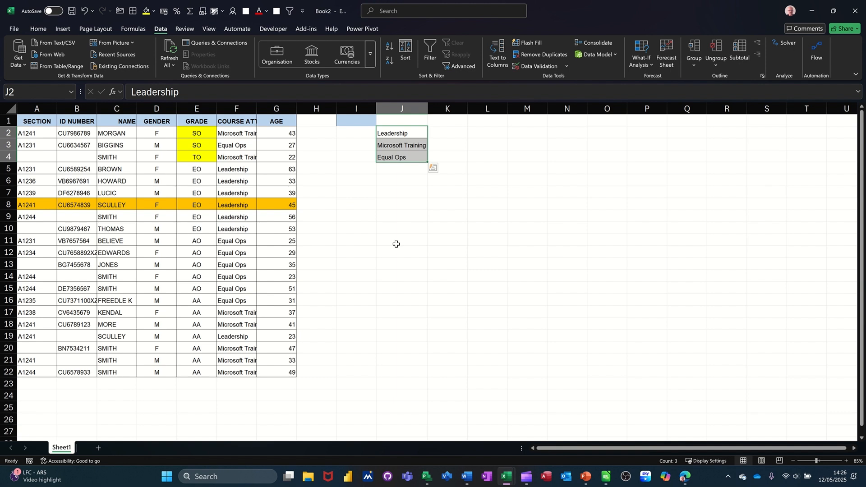
{"action": "key", "text": "F7"}
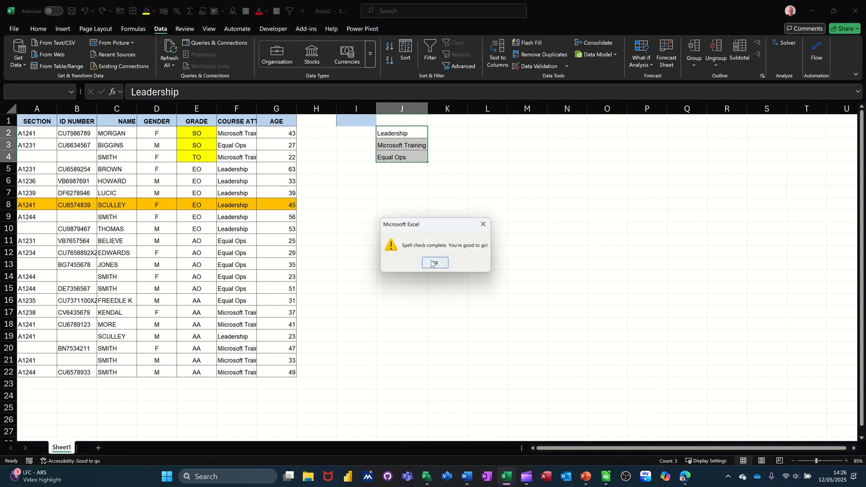
{"action": "left_click", "coordinate": [435, 262]}
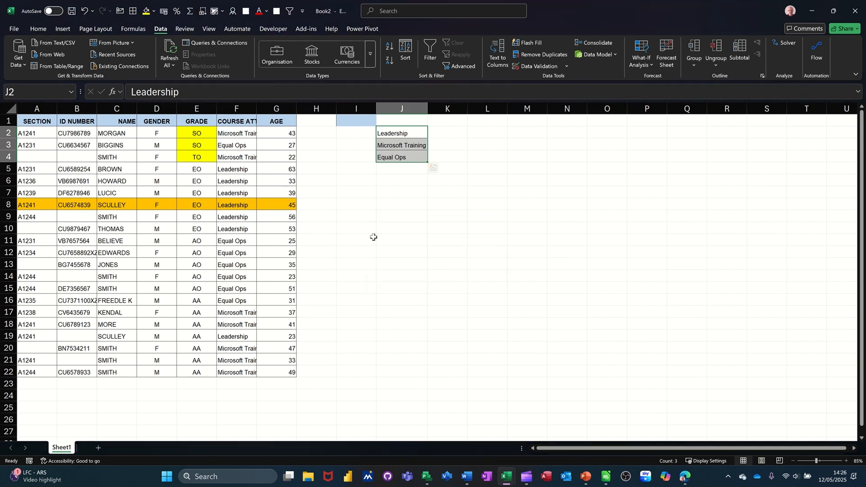
Import the course names in J2:J4 as a new custom list through the advanced program options.
{"action": "left_click", "coordinate": [14, 29]}
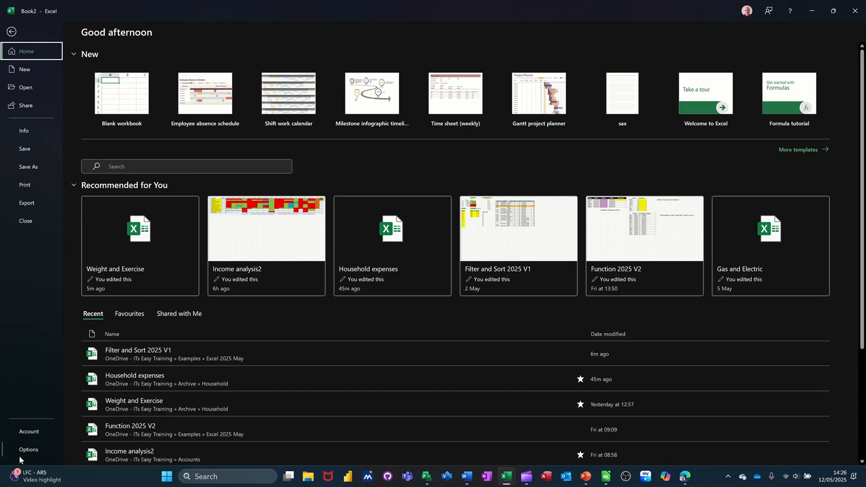
{"action": "left_click", "coordinate": [21, 449]}
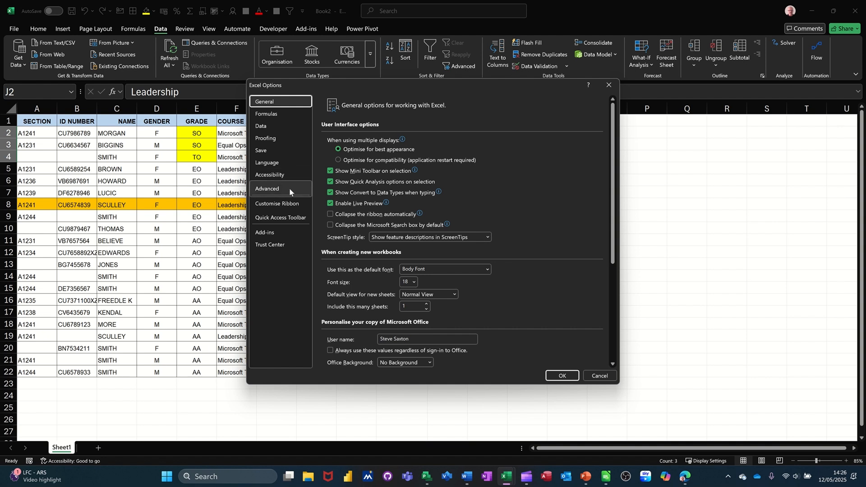
{"action": "left_click", "coordinate": [262, 190]}
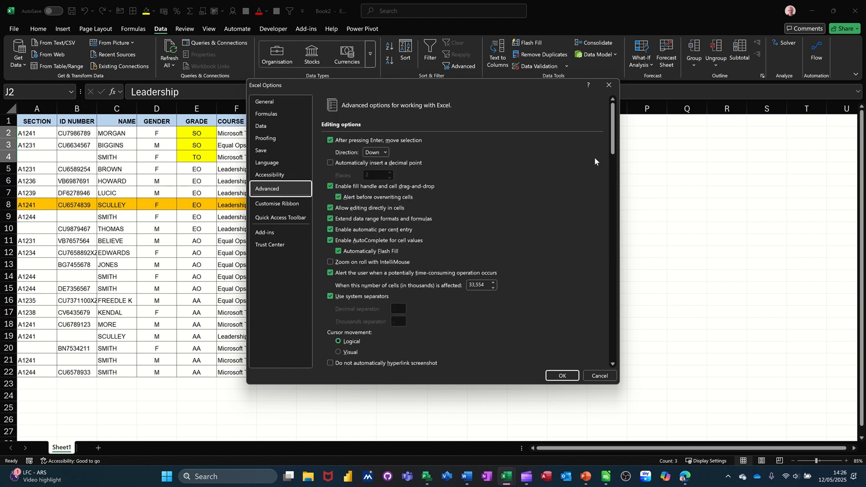
{"action": "left_click_drag", "start_coordinate": [612, 124], "coordinate": [597, 329]}
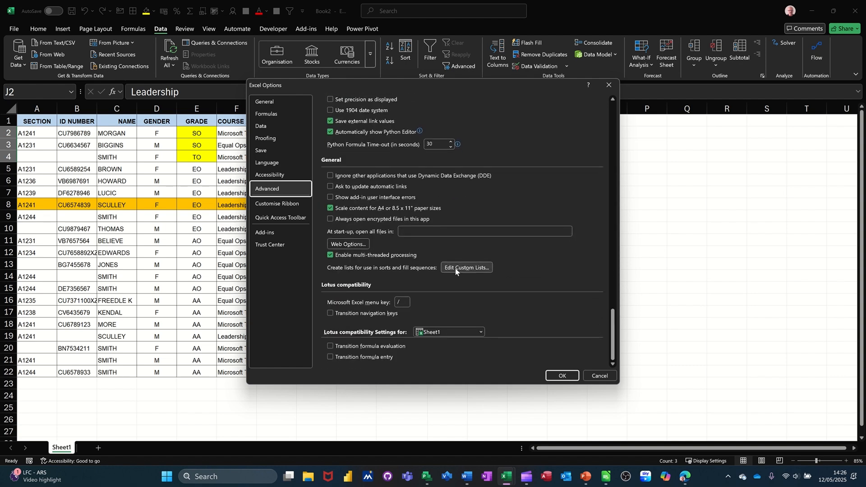
{"action": "left_click", "coordinate": [455, 268]}
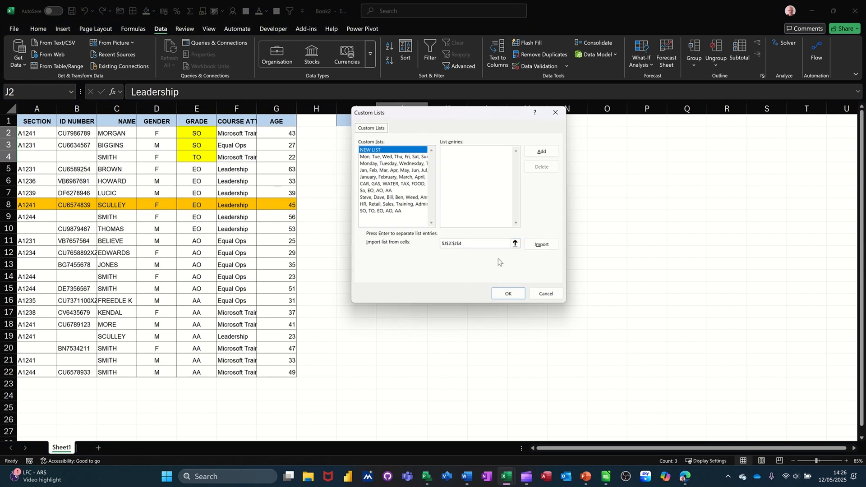
{"action": "left_click", "coordinate": [533, 247]}
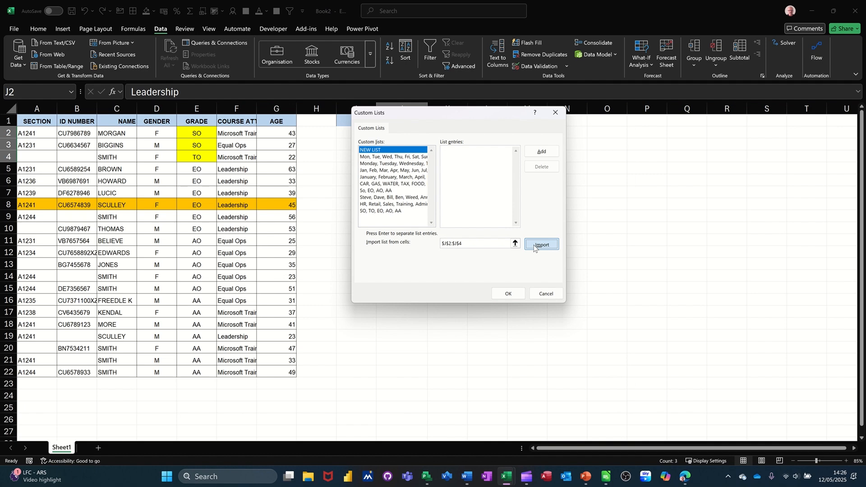
{"action": "left_click", "coordinate": [508, 293]}
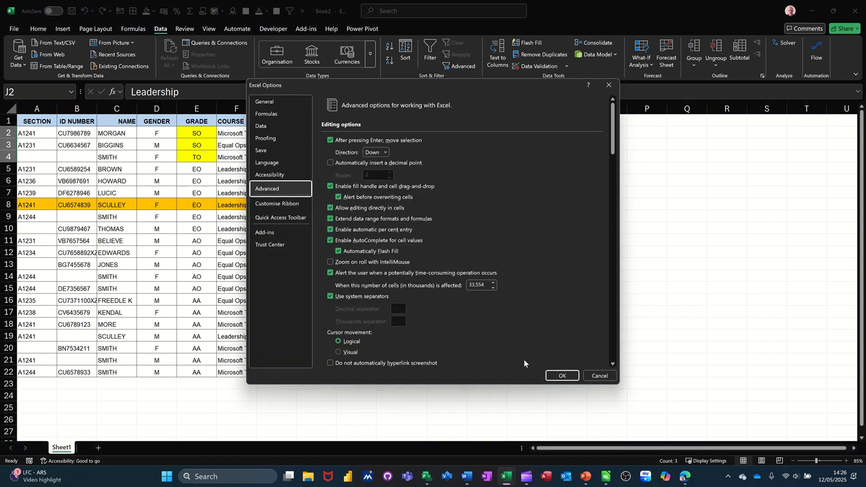
{"action": "left_click", "coordinate": [550, 373]}
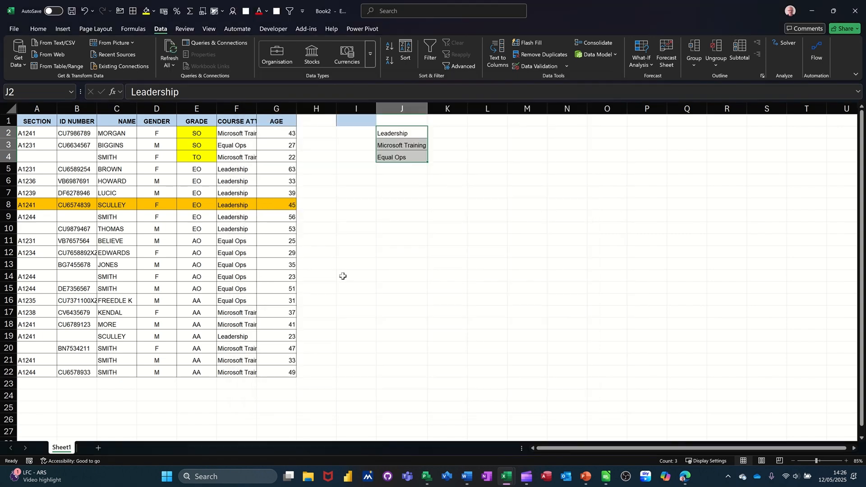
Sort the staff table by COURSE ATTENDED using the custom list Leadership, Microsoft Training, Equal Ops.
{"action": "left_click", "coordinate": [233, 182]}
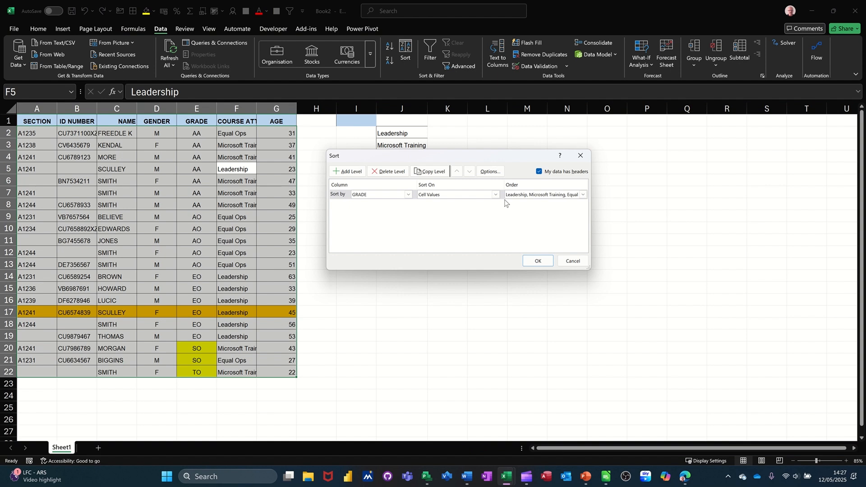
{"action": "left_click", "coordinate": [408, 195]}
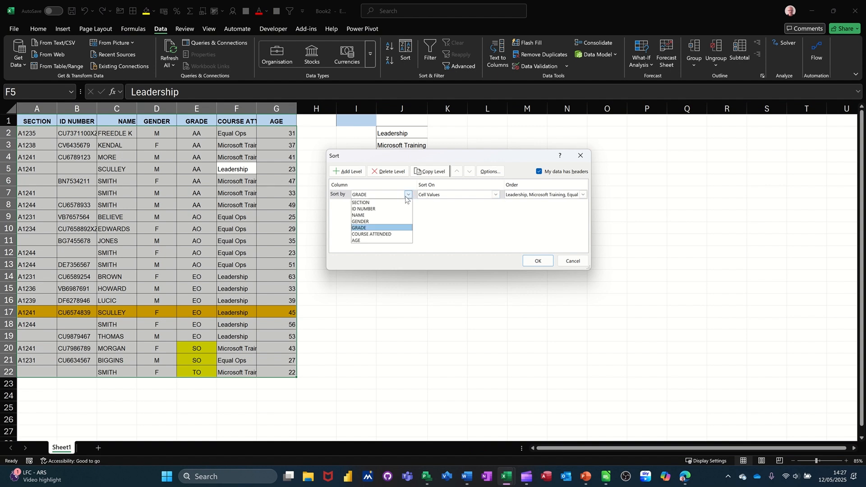
{"action": "left_click", "coordinate": [386, 235]}
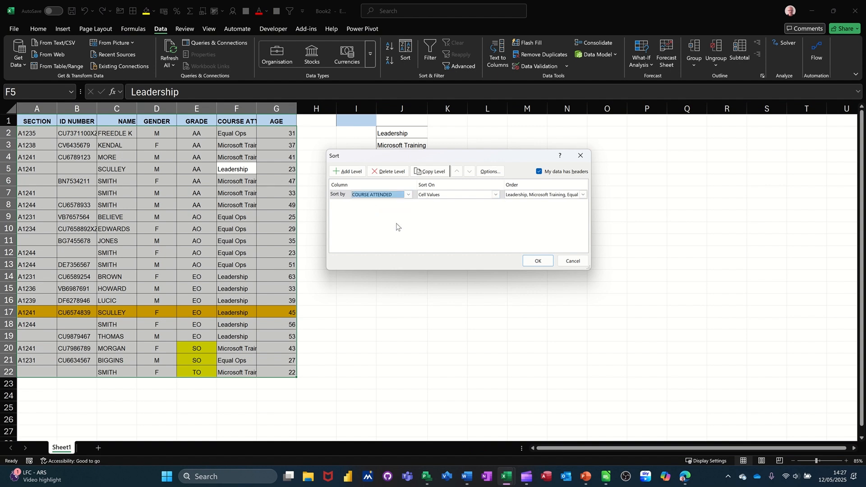
{"action": "left_click", "coordinate": [532, 262]}
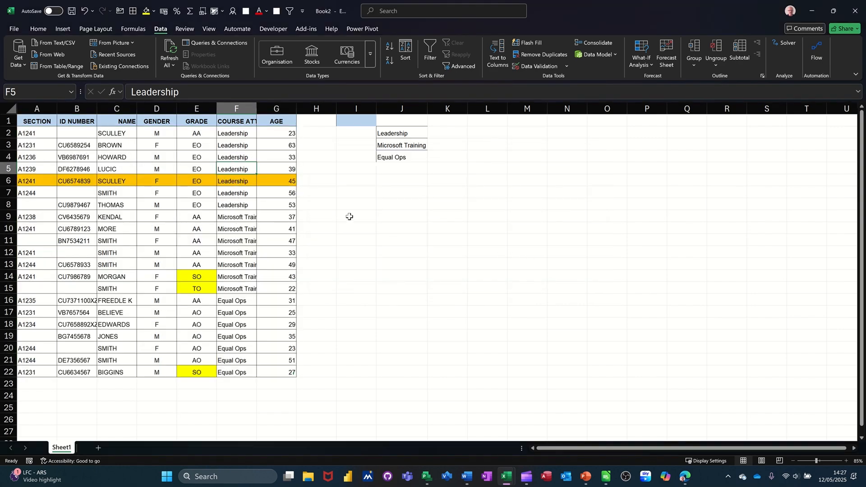
Enter Jan in L5 and fill the month series down to L21.
{"action": "left_click", "coordinate": [432, 201]}
{"action": "left_click", "coordinate": [488, 167]}
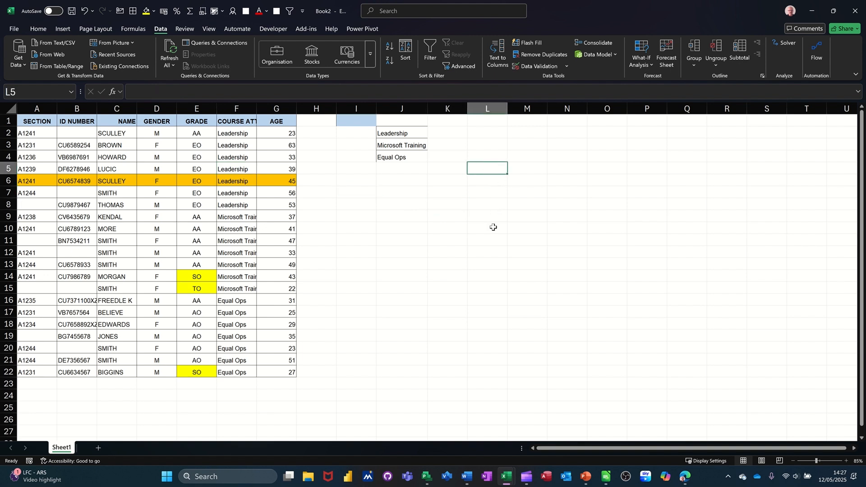
{"action": "type", "text": "Jan"}
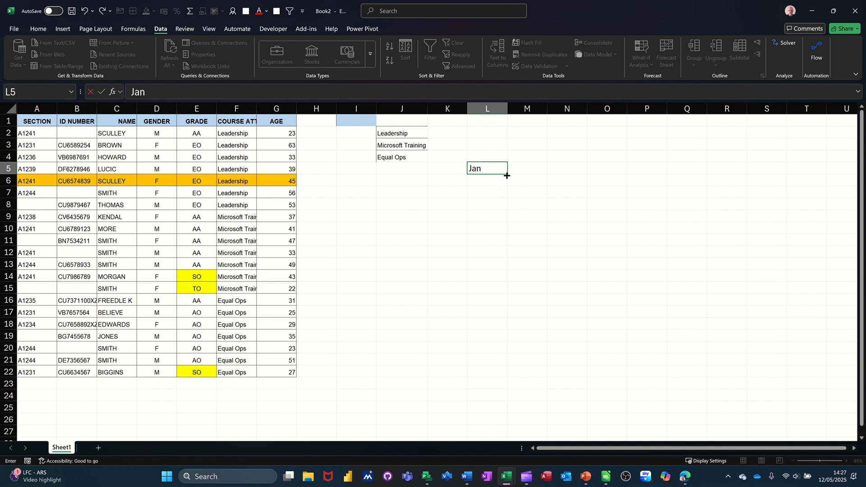
{"action": "left_click_drag", "start_coordinate": [506, 176], "coordinate": [512, 367]}
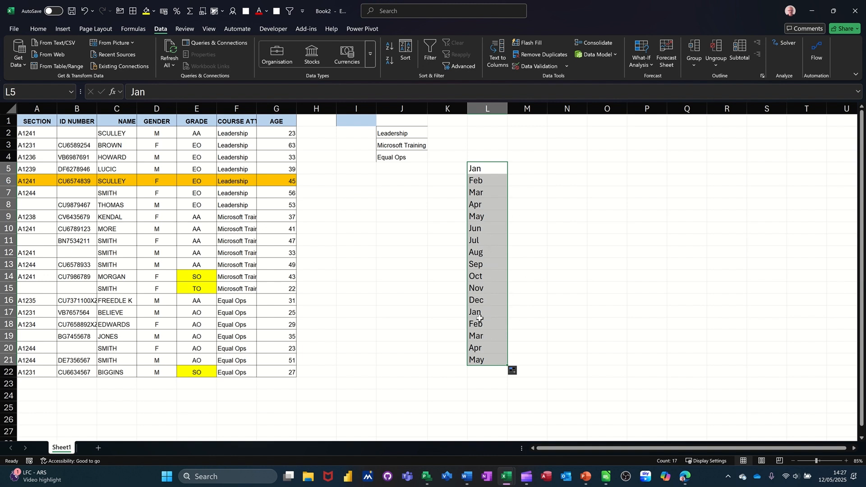
Sort the months in column L by the built-in custom list of abbreviated months starting Jan, Feb, Mar.
{"action": "left_click", "coordinate": [405, 50]}
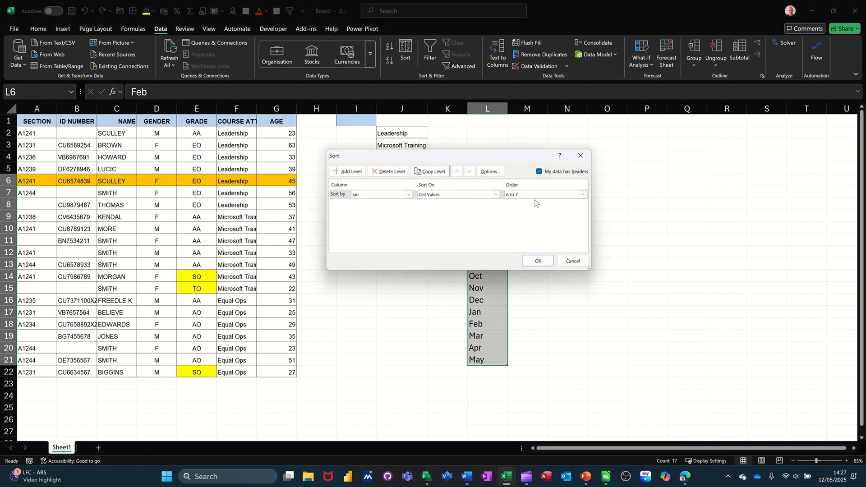
{"action": "left_click", "coordinate": [529, 195]}
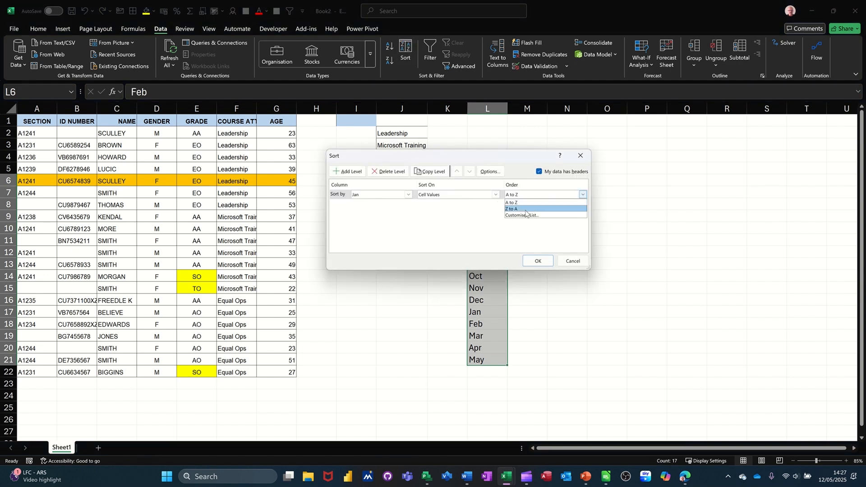
{"action": "left_click", "coordinate": [522, 215]}
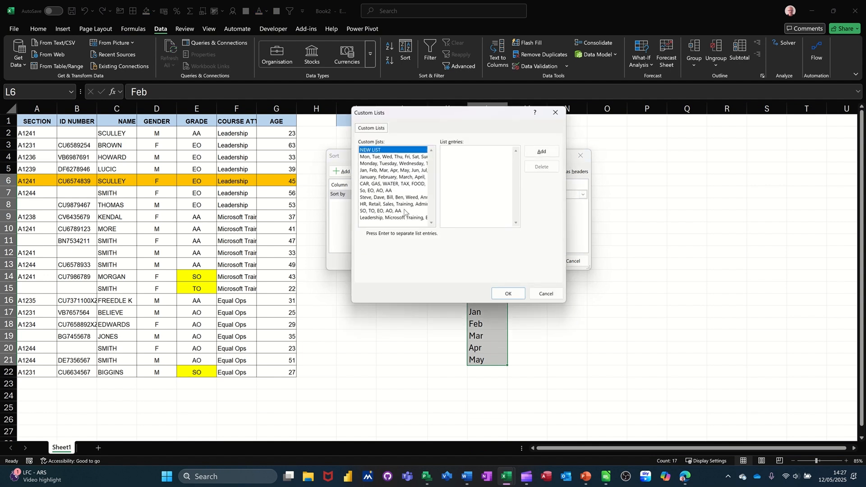
{"action": "left_click", "coordinate": [363, 172]}
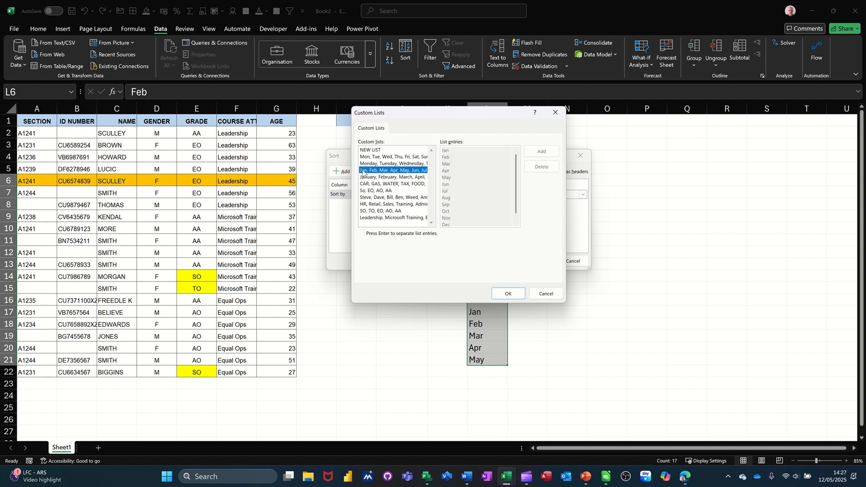
{"action": "left_click", "coordinate": [507, 293]}
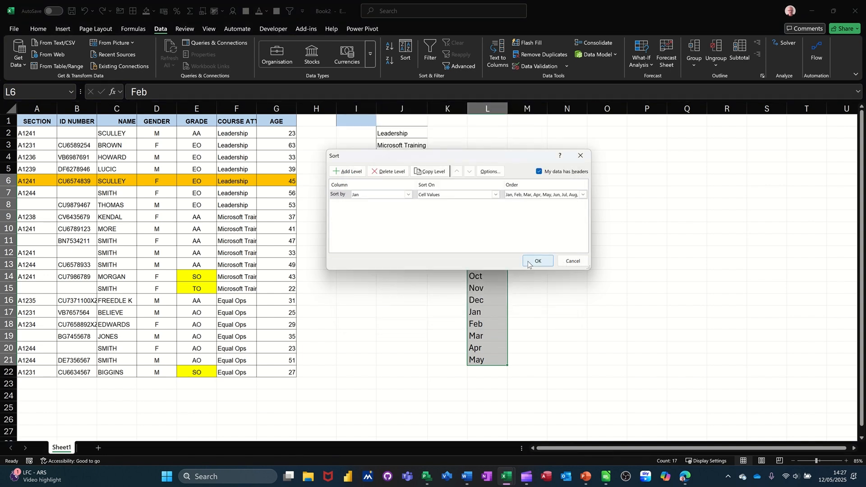
{"action": "left_click", "coordinate": [528, 262]}
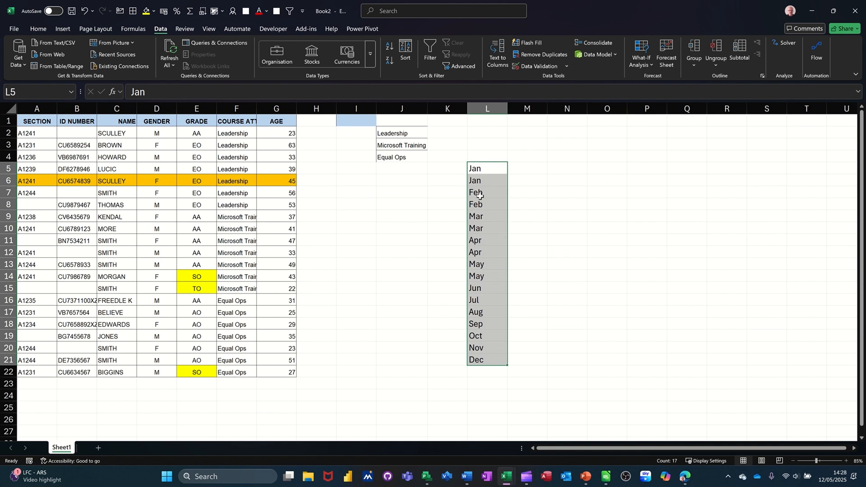
Enter Monday in N5 and fill the weekday series down to N24.
{"action": "left_click", "coordinate": [557, 170]}
{"action": "type", "text": "Mo"}
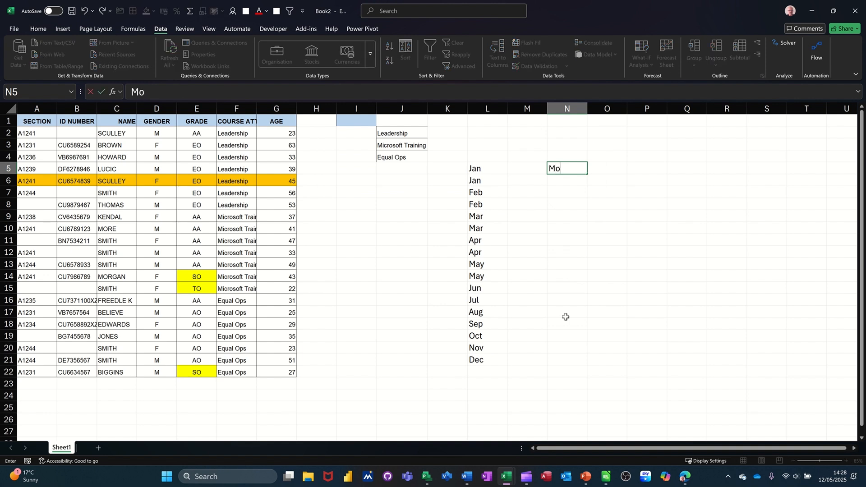
{"action": "type", "text": "nday"}
{"action": "left_click_drag", "start_coordinate": [588, 175], "coordinate": [589, 400]}
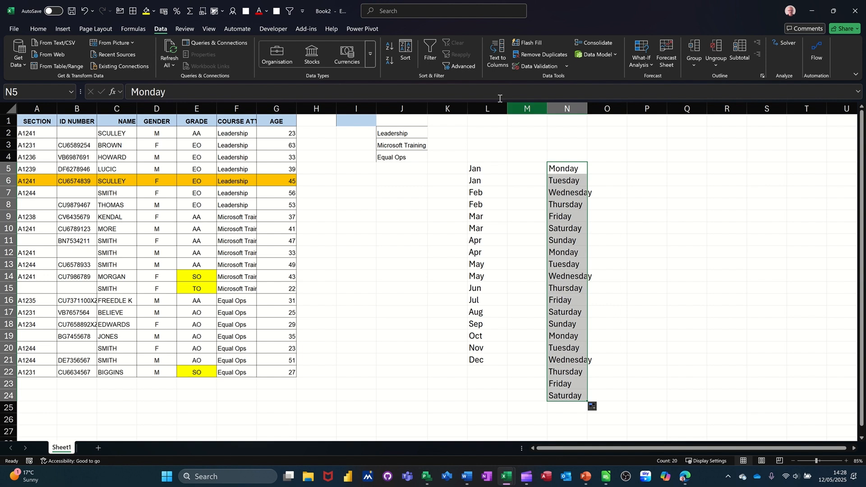
Sort the weekdays in column N by the built-in custom list of full day names starting Monday, Tuesday, Wednesday.
{"action": "left_click", "coordinate": [410, 59]}
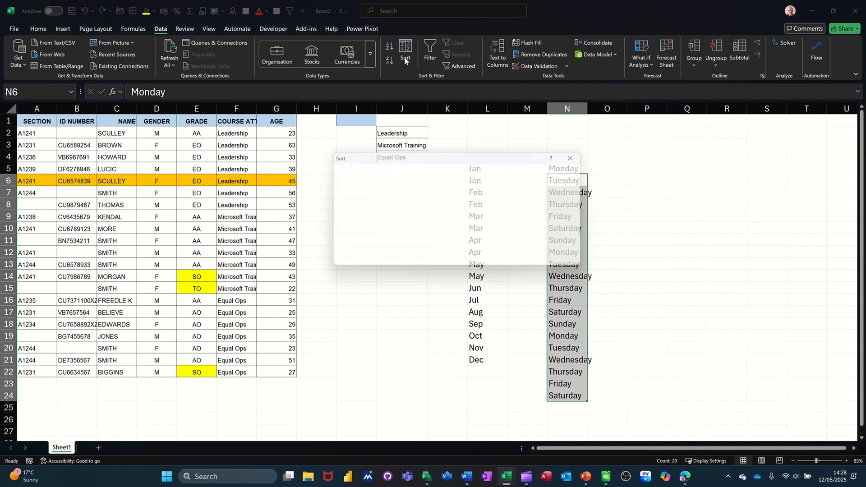
{"action": "left_click", "coordinate": [533, 197]}
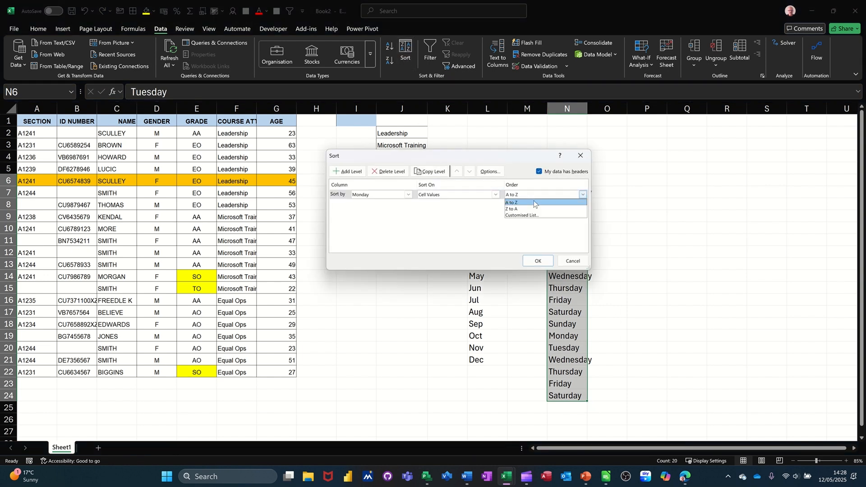
{"action": "left_click", "coordinate": [514, 215]}
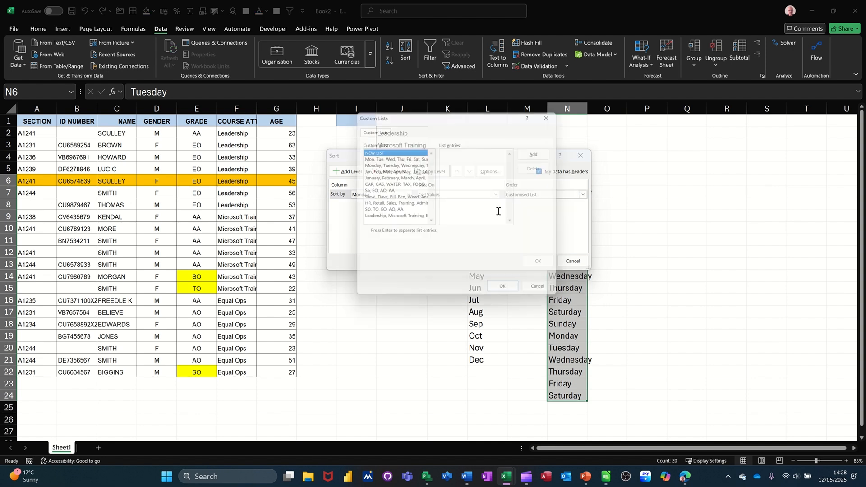
{"action": "left_click", "coordinate": [369, 164]}
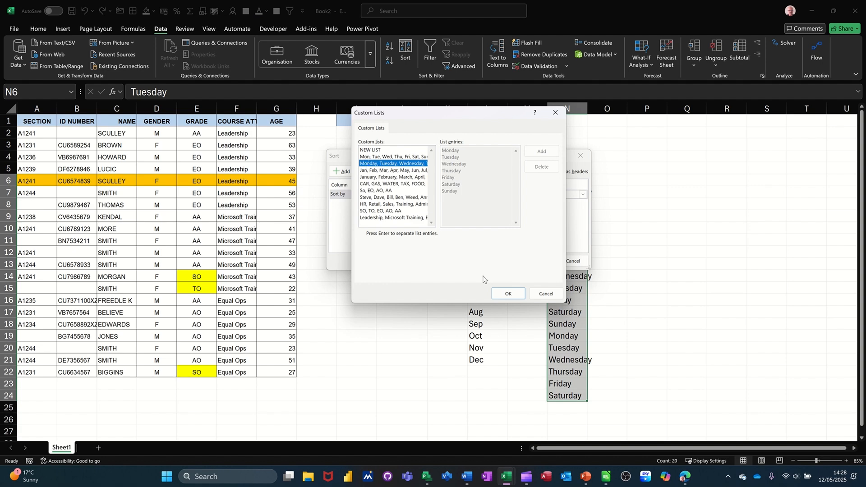
{"action": "left_click", "coordinate": [507, 294]}
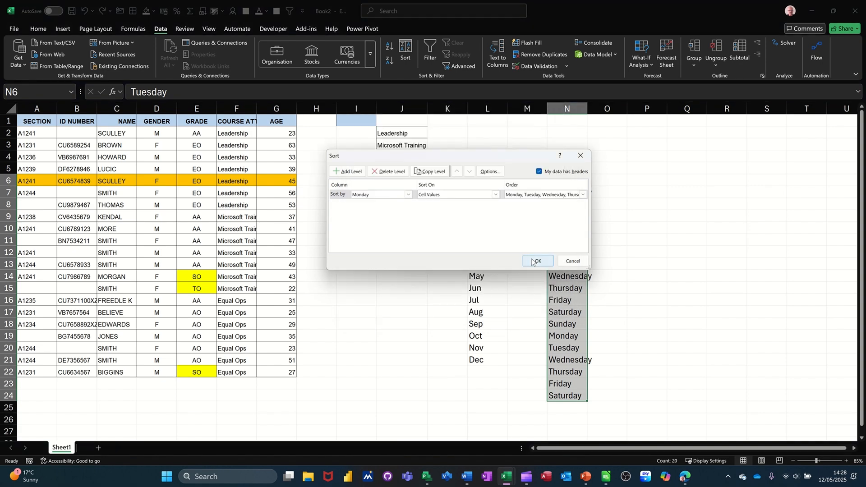
{"action": "left_click", "coordinate": [530, 261]}
{"action": "left_click", "coordinate": [580, 172]}
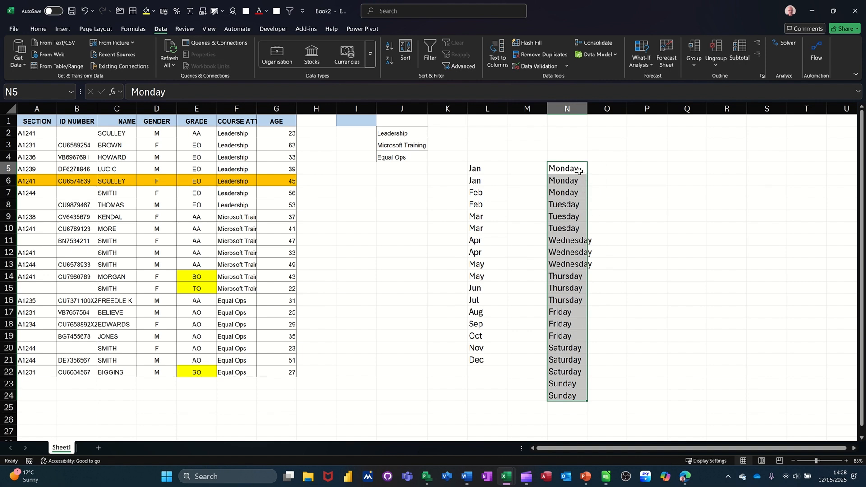